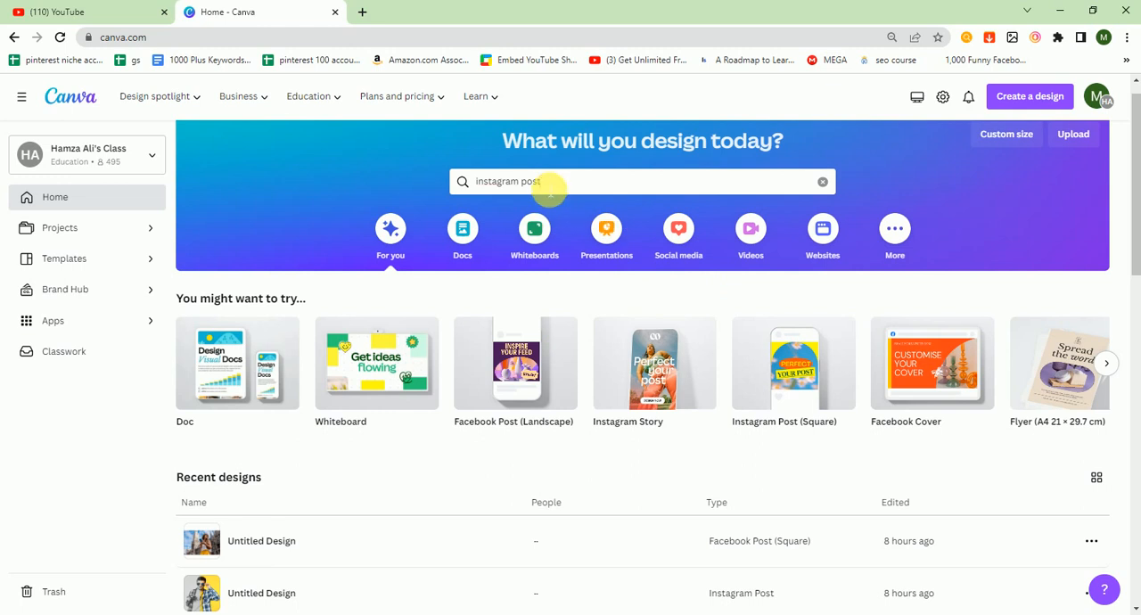
Step: Find the Instagram Post (Square) templates, create a blank design from them, and close the templates page
click(540, 182)
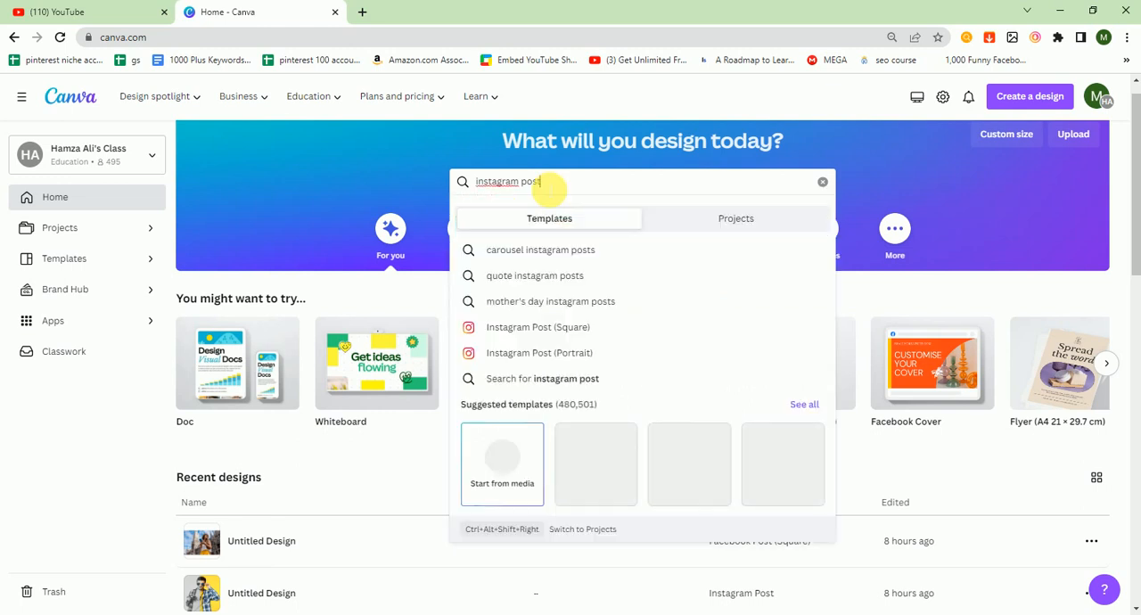
click(567, 330)
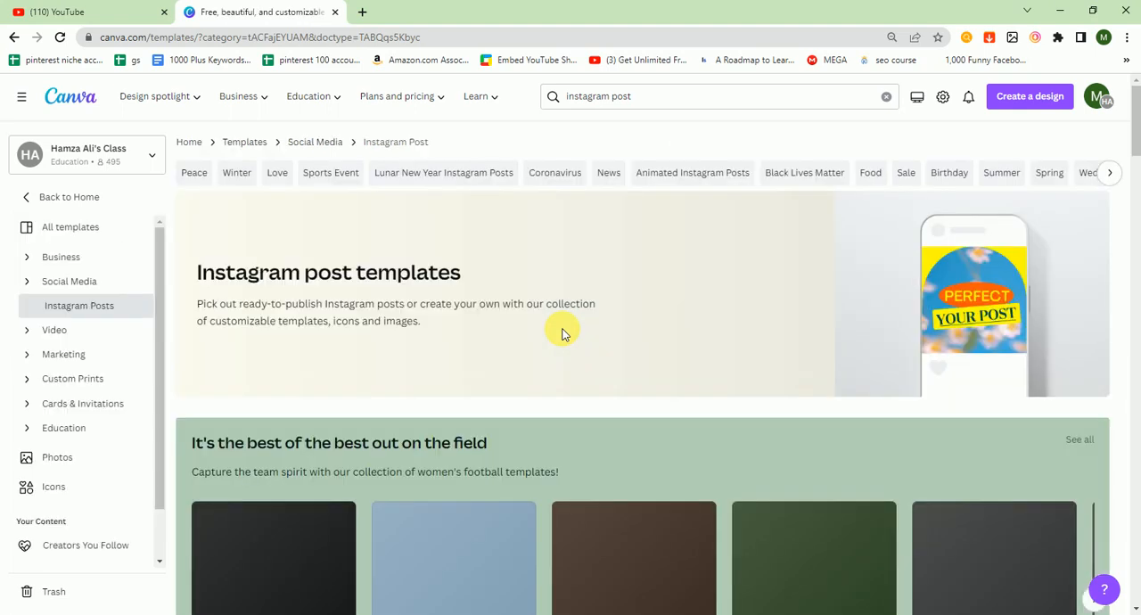
click(1137, 158)
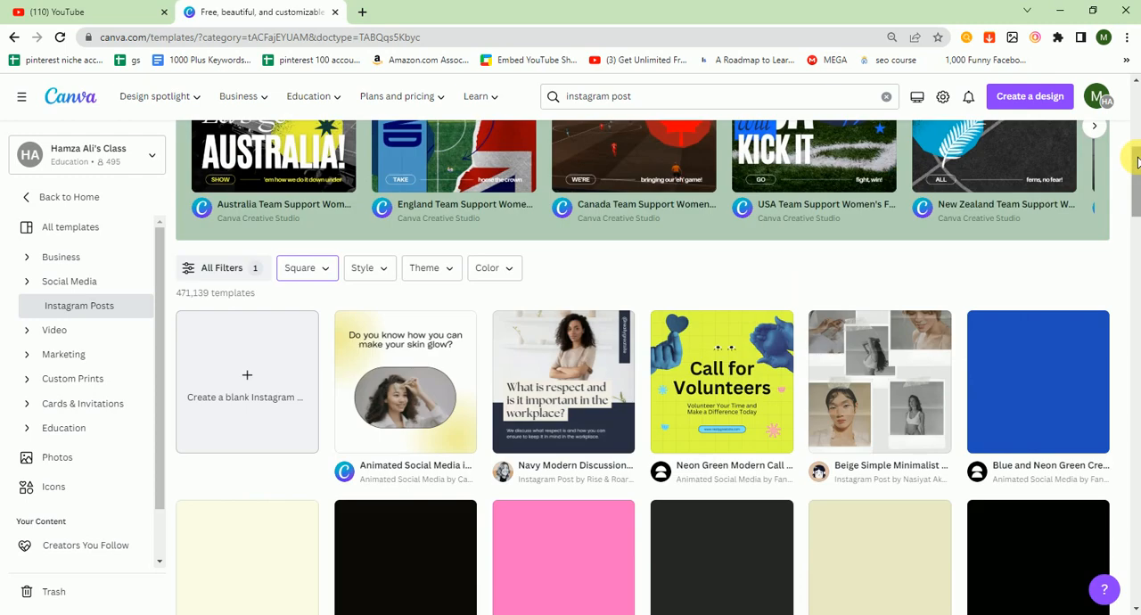
scroll(1137, 161, down, 1)
click(233, 303)
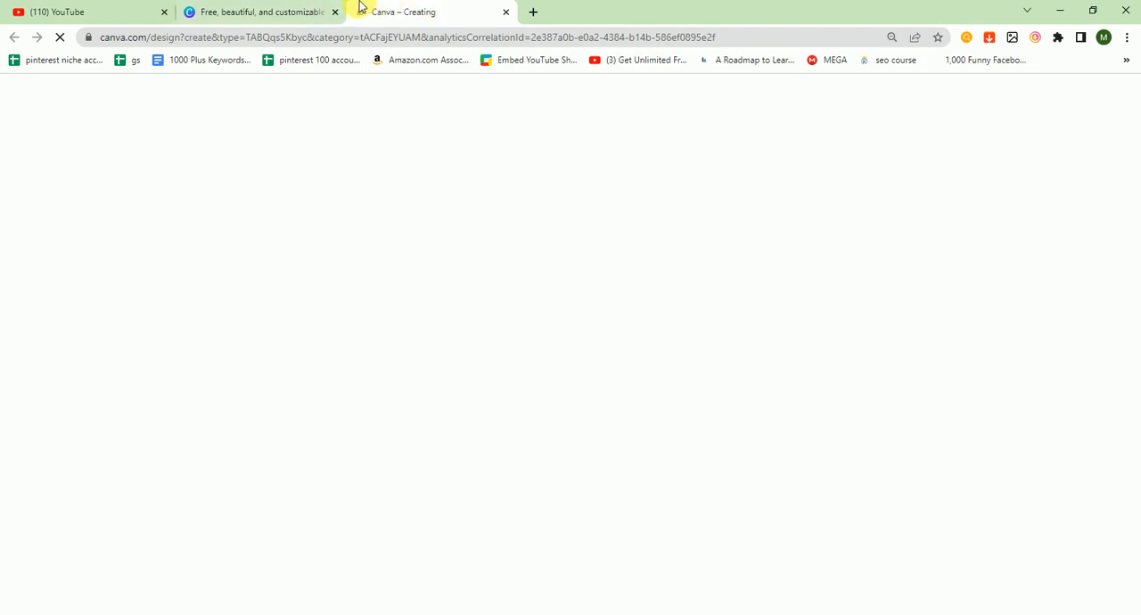
click(335, 13)
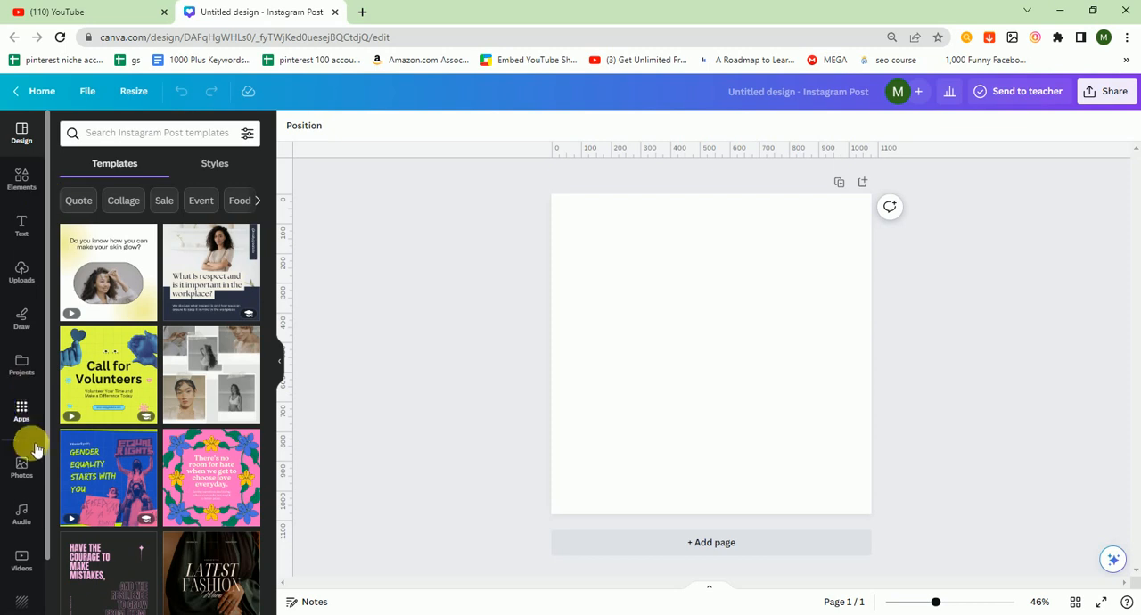
Step: Open the stock photo library and set the blank page's background color to black
click(26, 475)
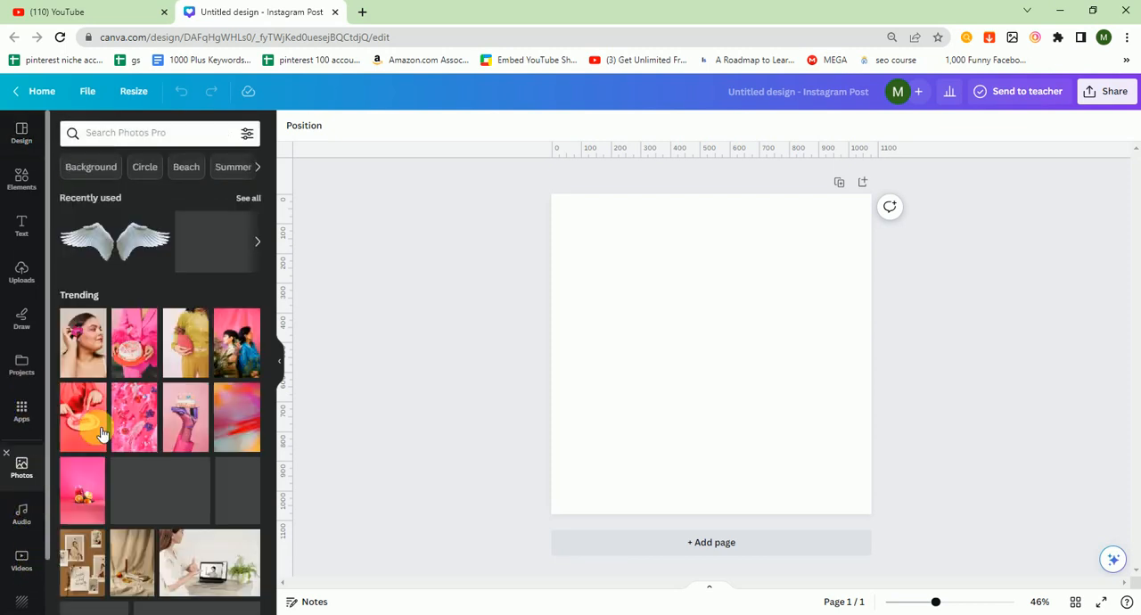
click(724, 331)
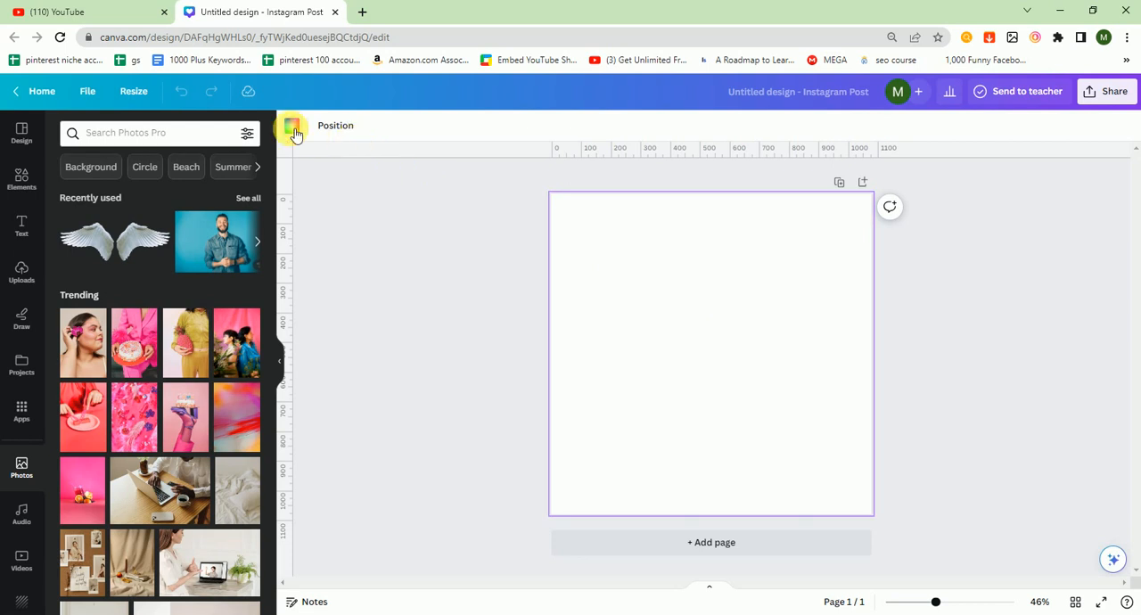
click(292, 127)
click(71, 364)
click(458, 239)
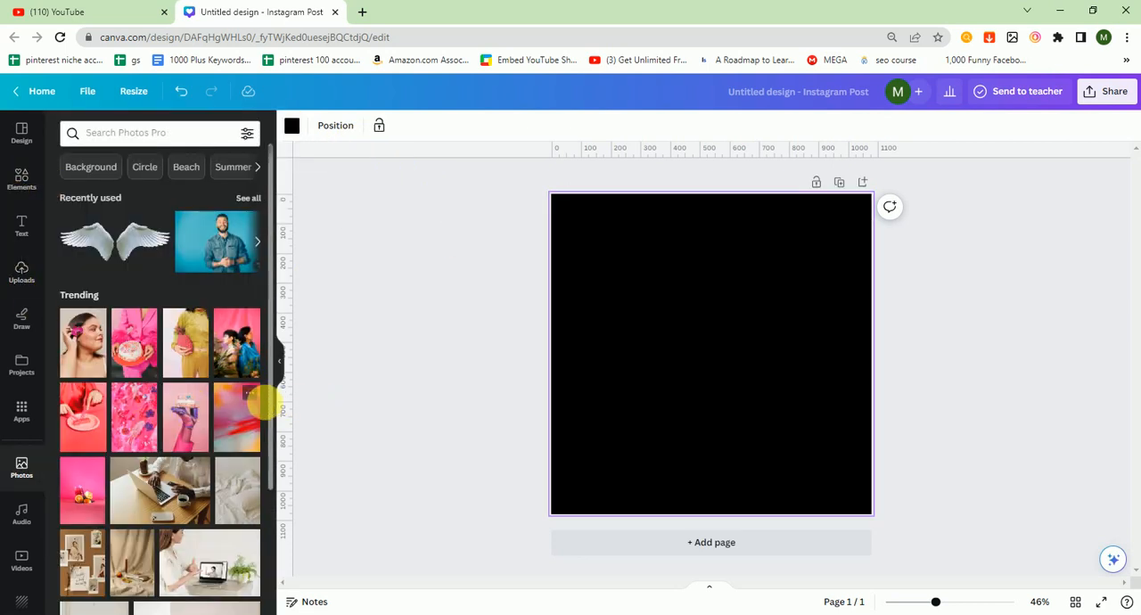
Step: Search the stock photos for "male" and add the portrait of the man in a navy suit to the page
drag(270, 406, 270, 559)
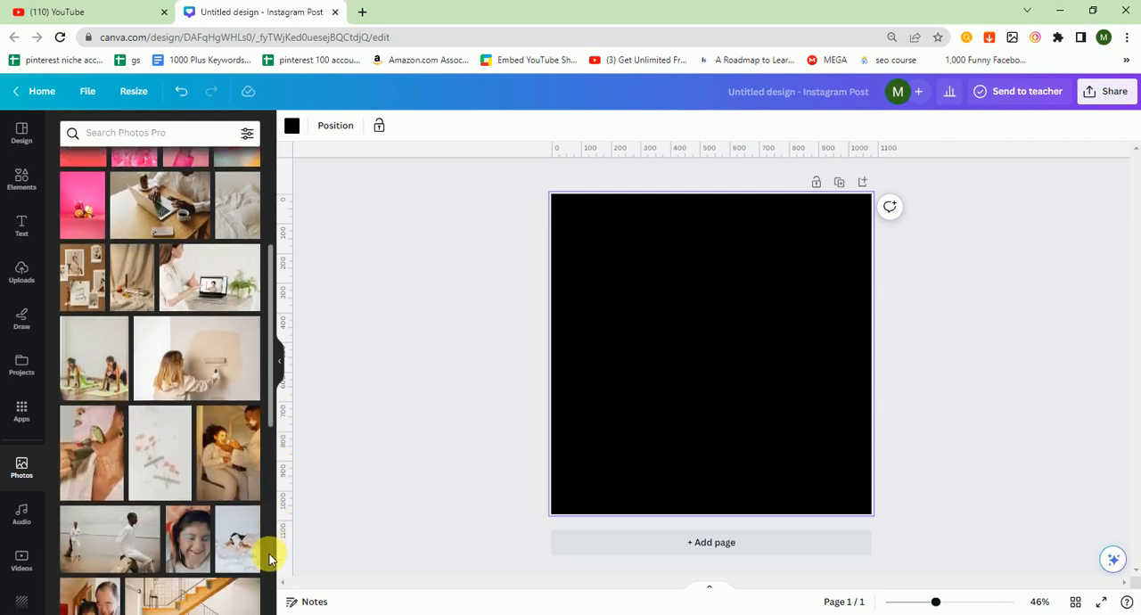
click(146, 132)
text(m)
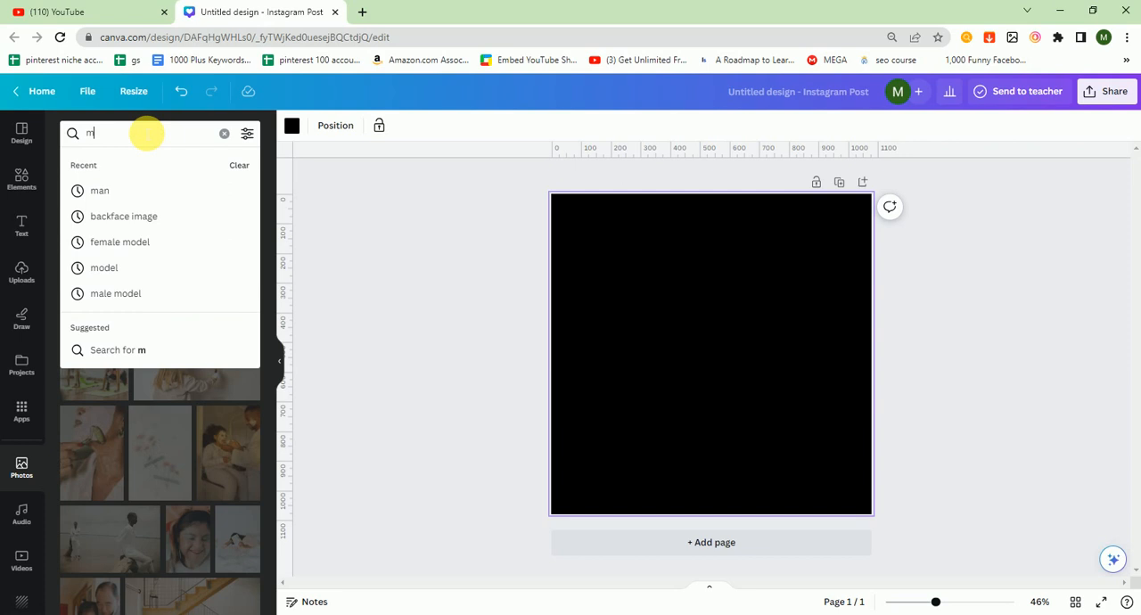
text(ale)
key(Return)
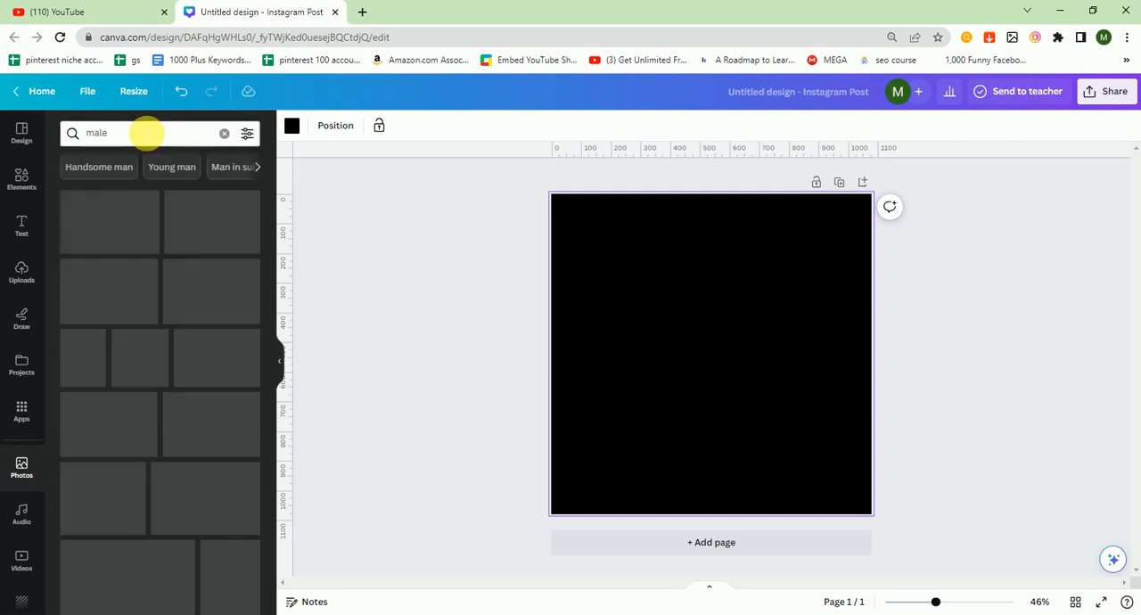
click(233, 230)
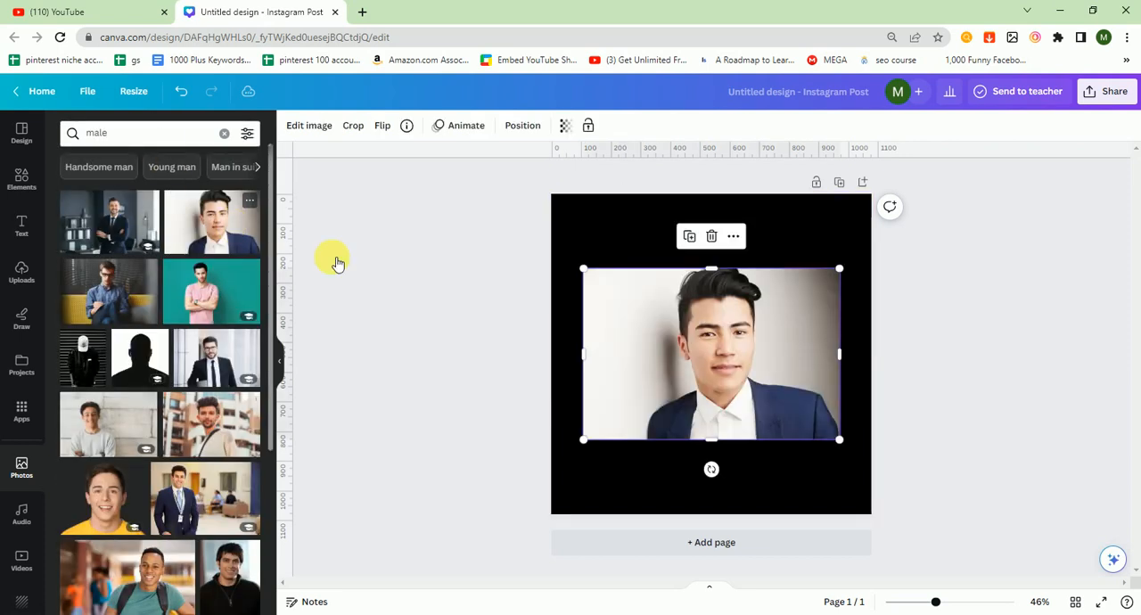
click(510, 401)
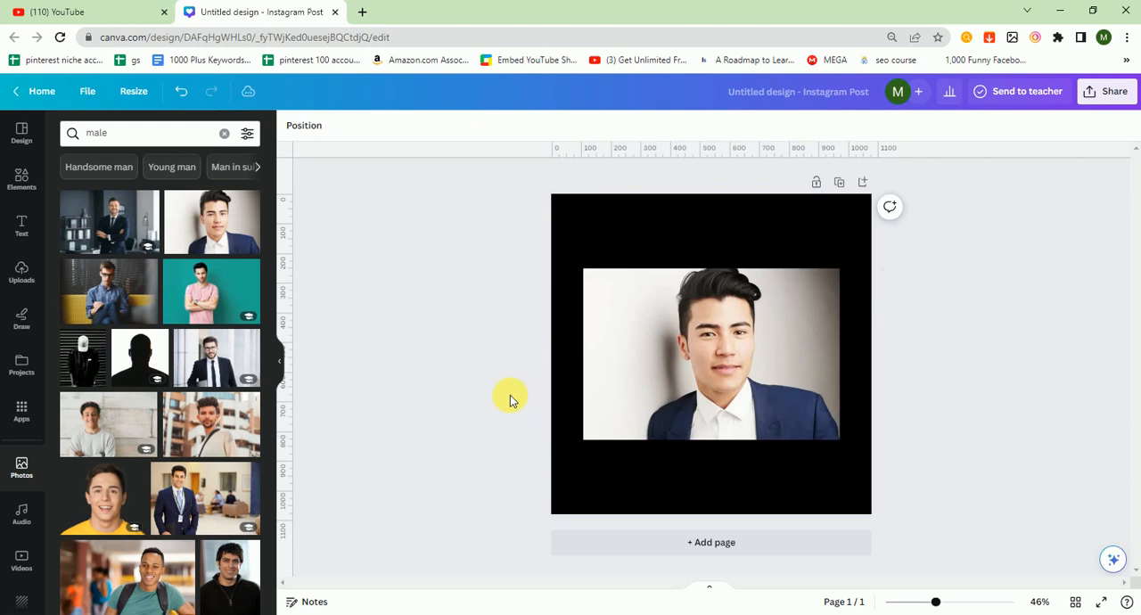
Step: Add the slanted brush-stroke frame from the Frames category, enlarge it, and center it horizontally on the page
click(22, 178)
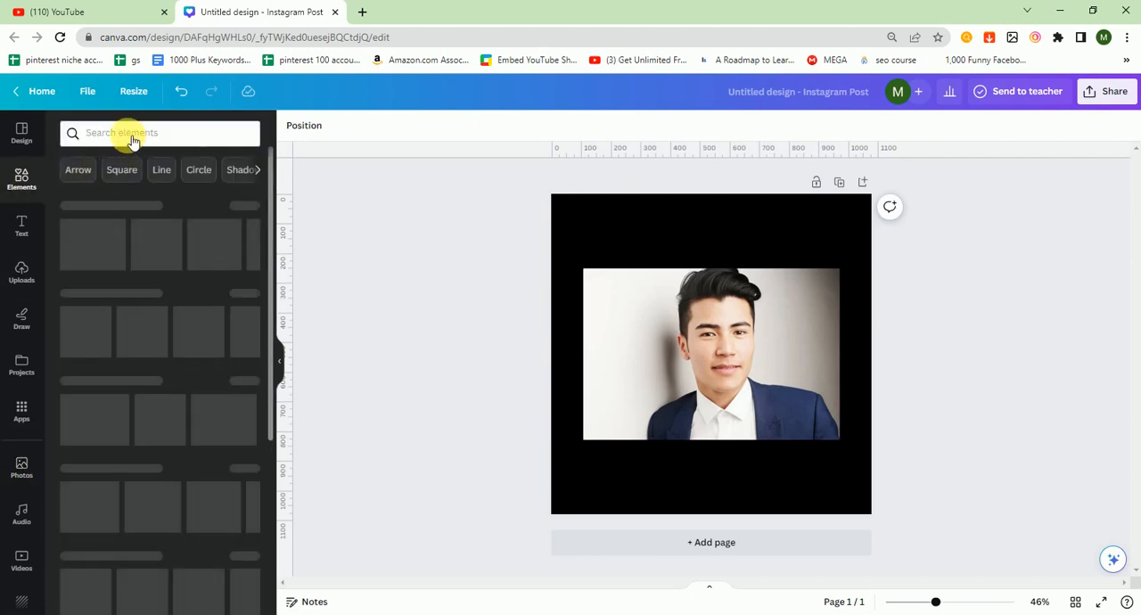
click(131, 139)
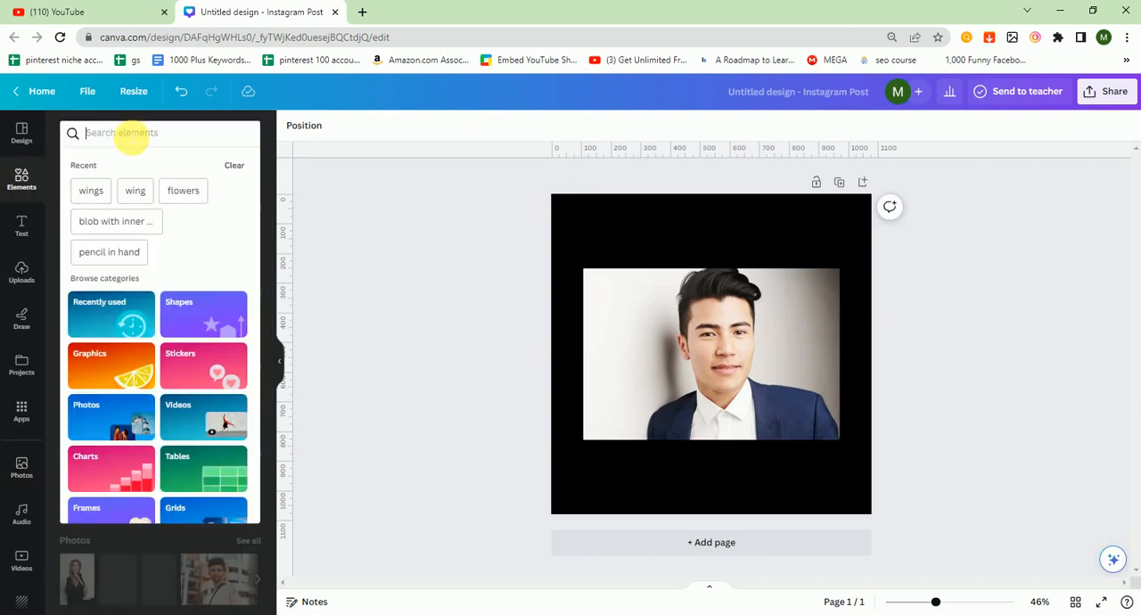
click(236, 169)
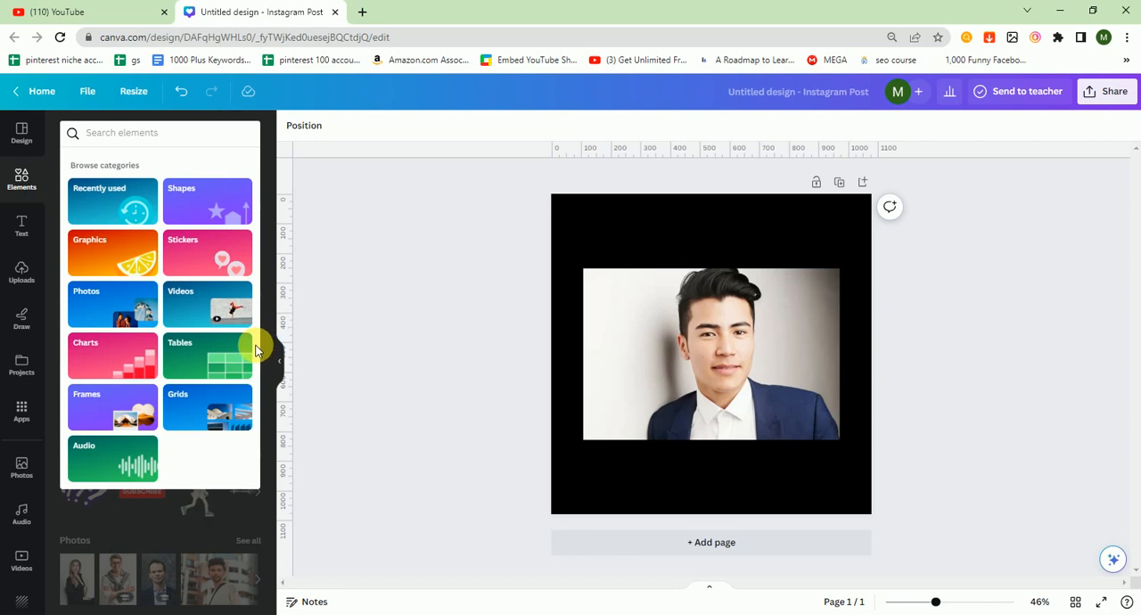
click(105, 408)
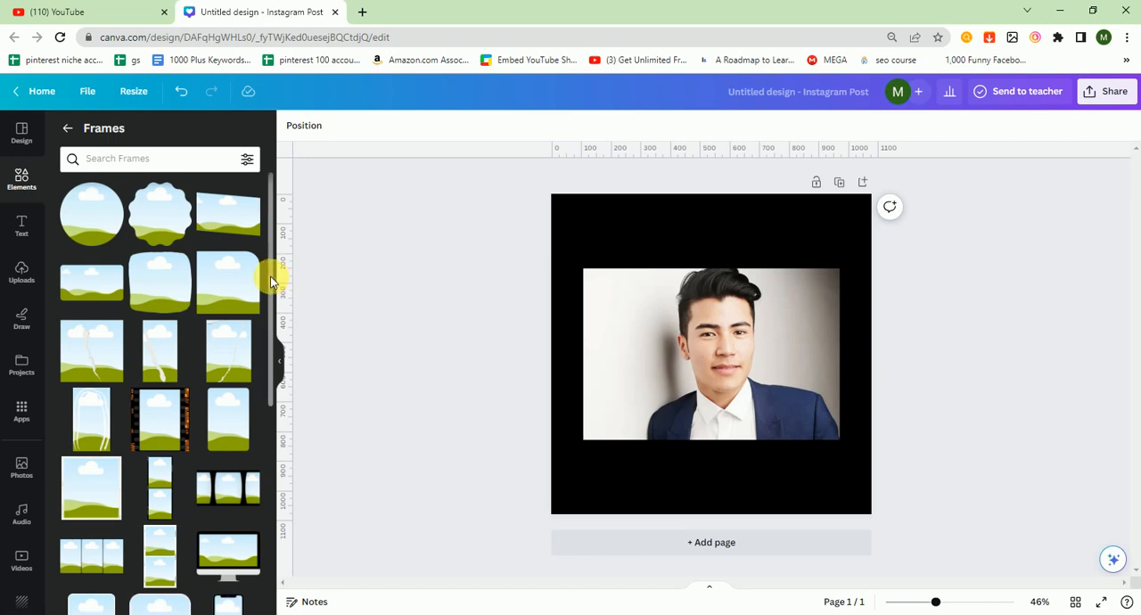
drag(272, 282, 260, 491)
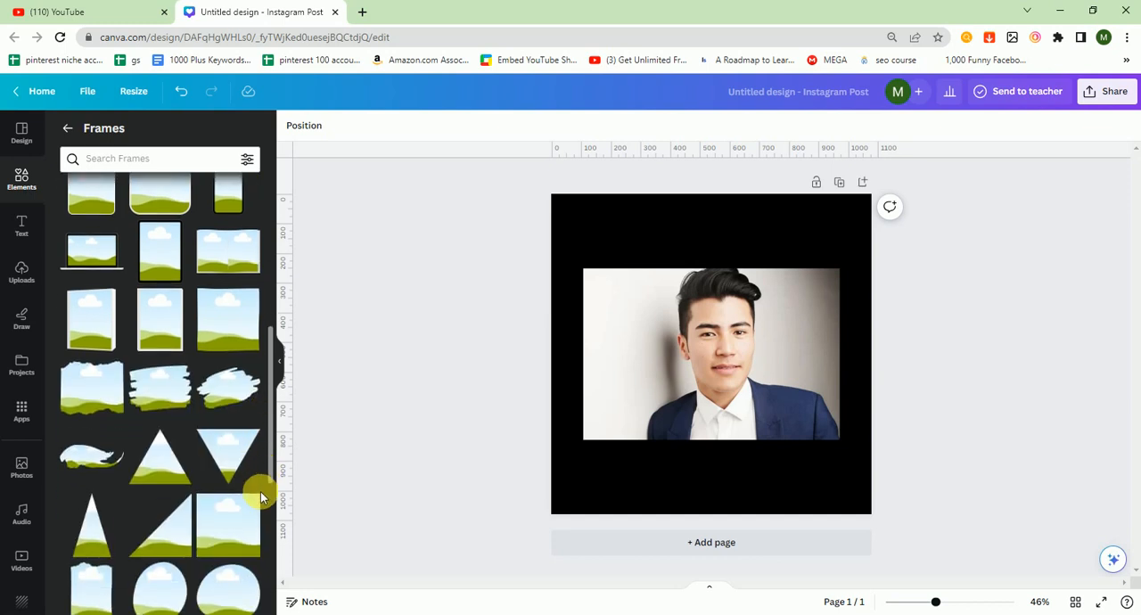
click(218, 383)
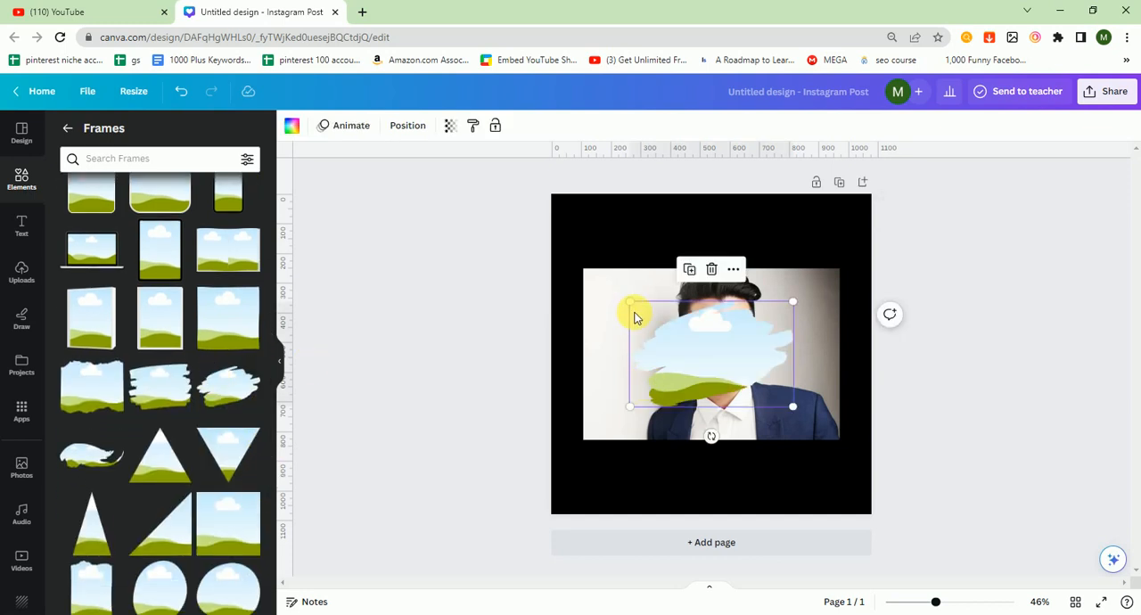
mouse_move(638, 311)
mouse_down()
mouse_move(580, 209)
mouse_move(588, 214)
mouse_up()
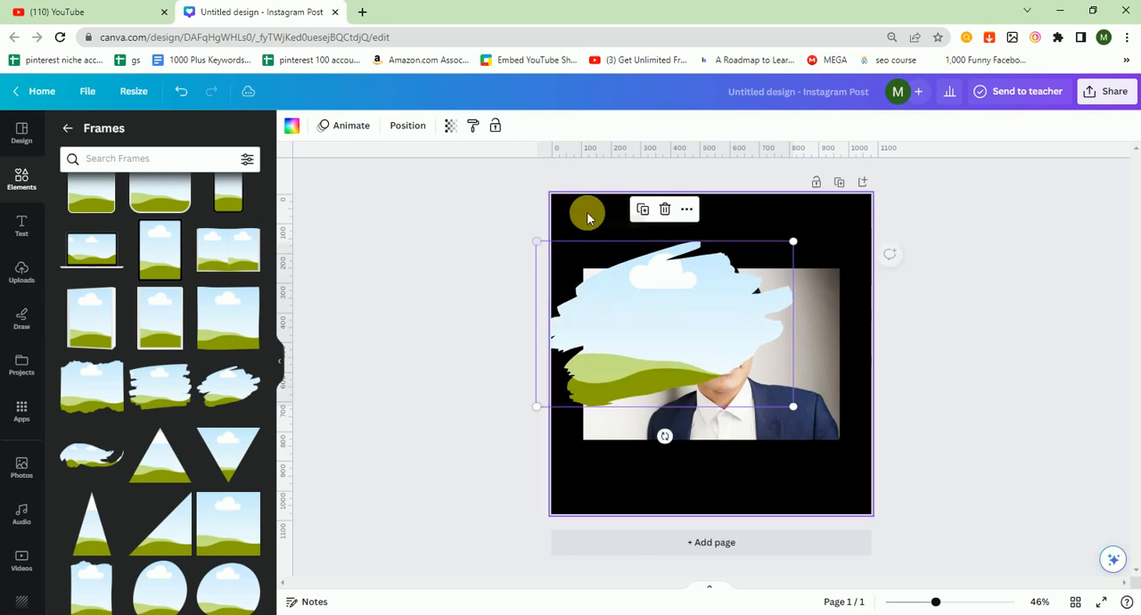
drag(724, 333, 764, 349)
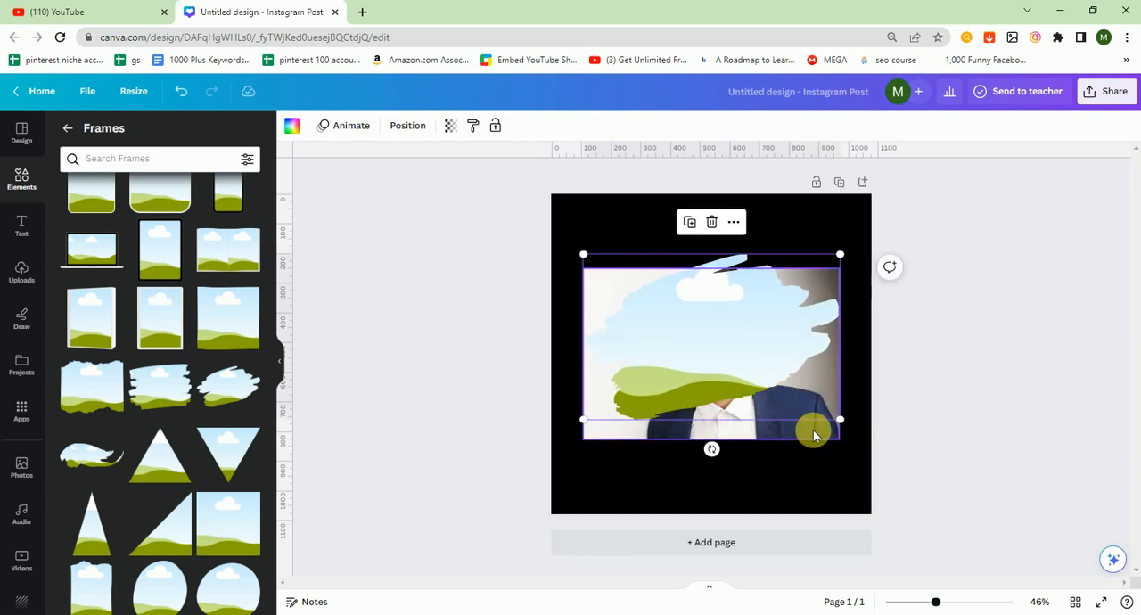
Step: Bring the portrait in front of the brush-stroke frame and drop it into the frame
mouse_move(812, 432)
mouse_down()
mouse_move(794, 451)
mouse_move(828, 523)
mouse_up()
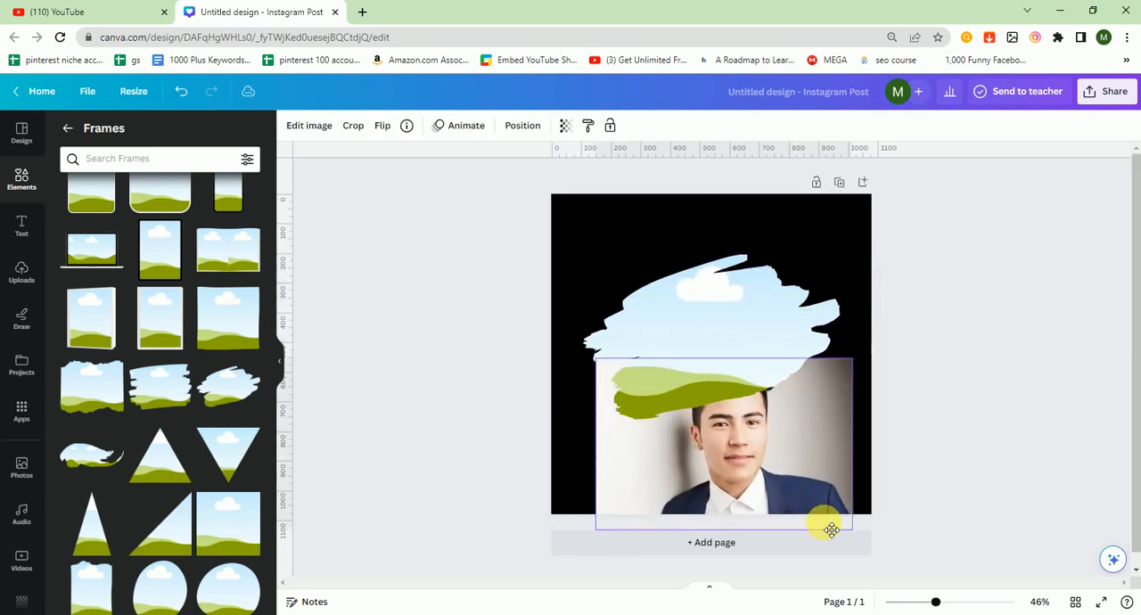
drag(780, 478, 797, 441)
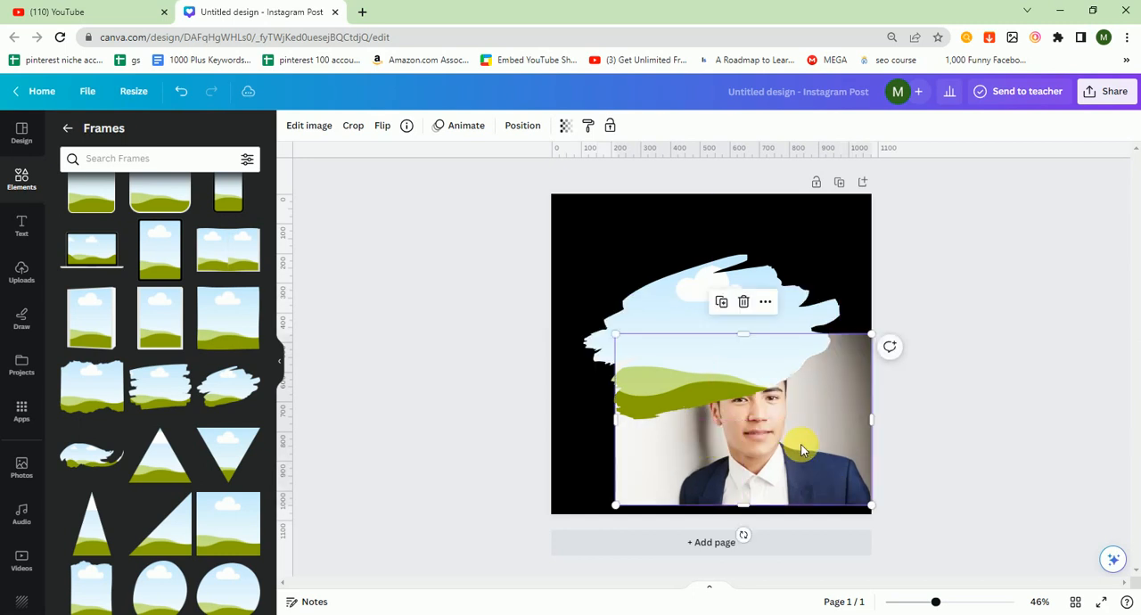
right_click(805, 450)
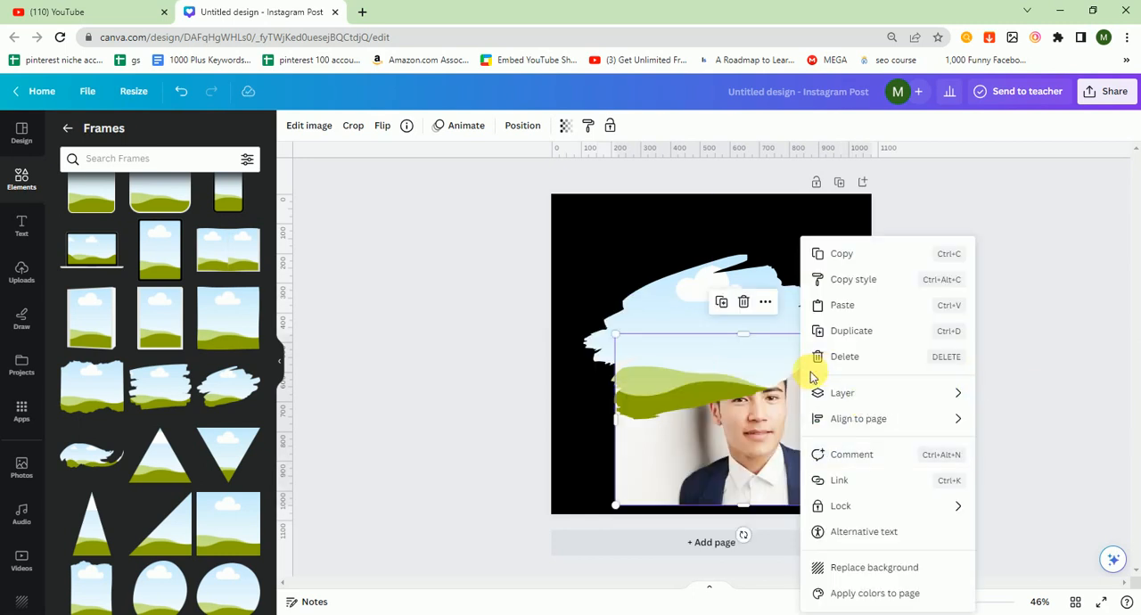
mouse_move(836, 399)
click(769, 403)
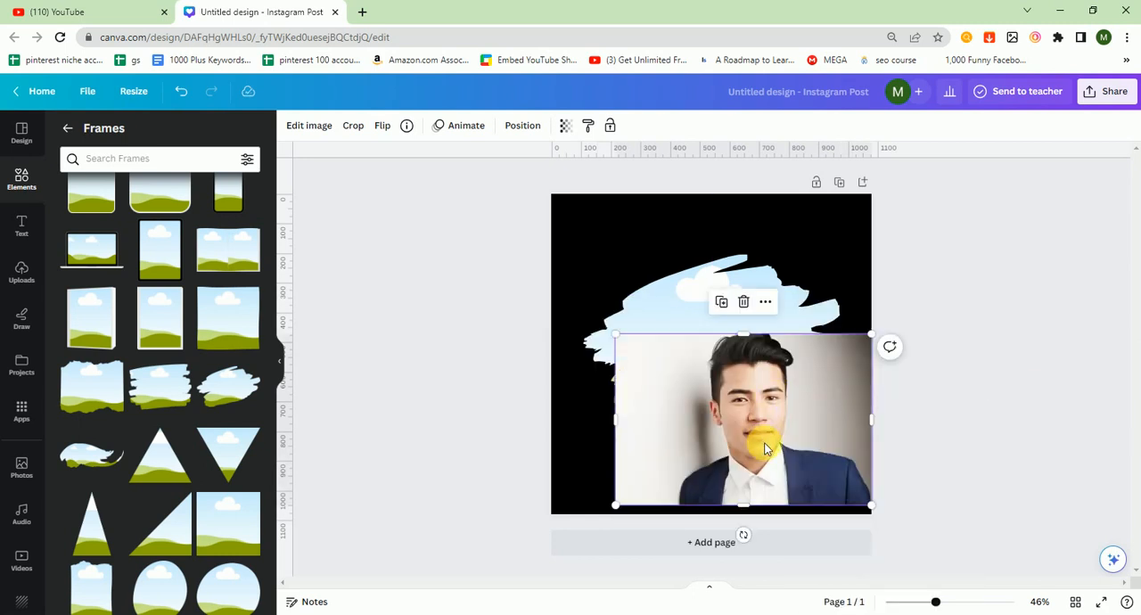
drag(765, 449, 739, 380)
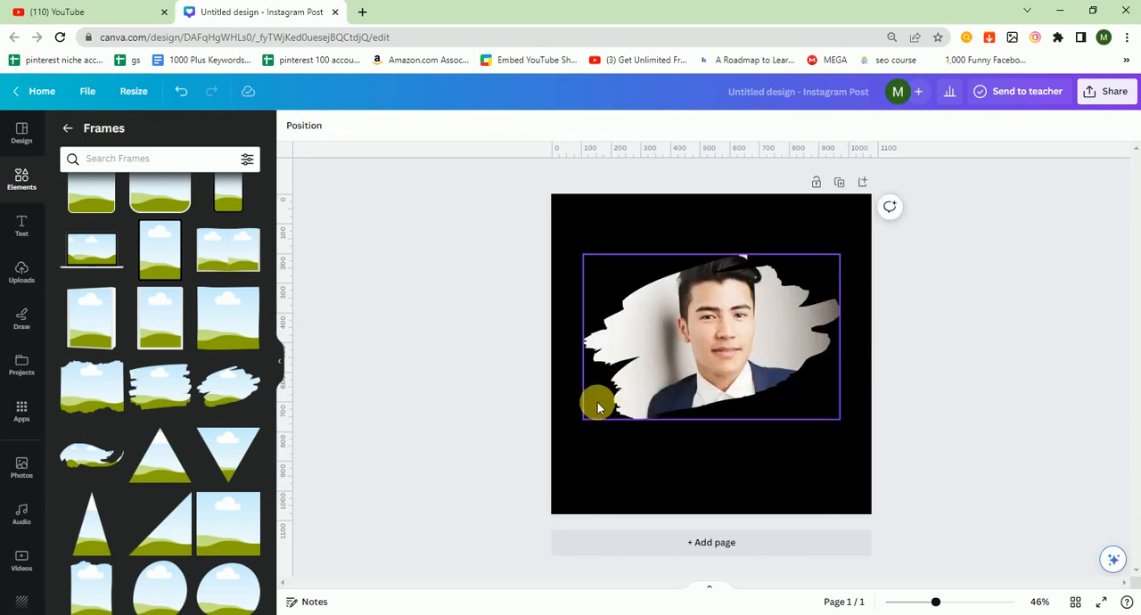
Step: Enlarge the photo-filled brush-stroke frame to span the page width and center it horizontally
click(657, 399)
mouse_move(584, 419)
mouse_down()
mouse_move(517, 522)
mouse_move(486, 486)
mouse_up()
mouse_move(700, 393)
mouse_down()
mouse_move(723, 376)
mouse_move(680, 396)
mouse_up()
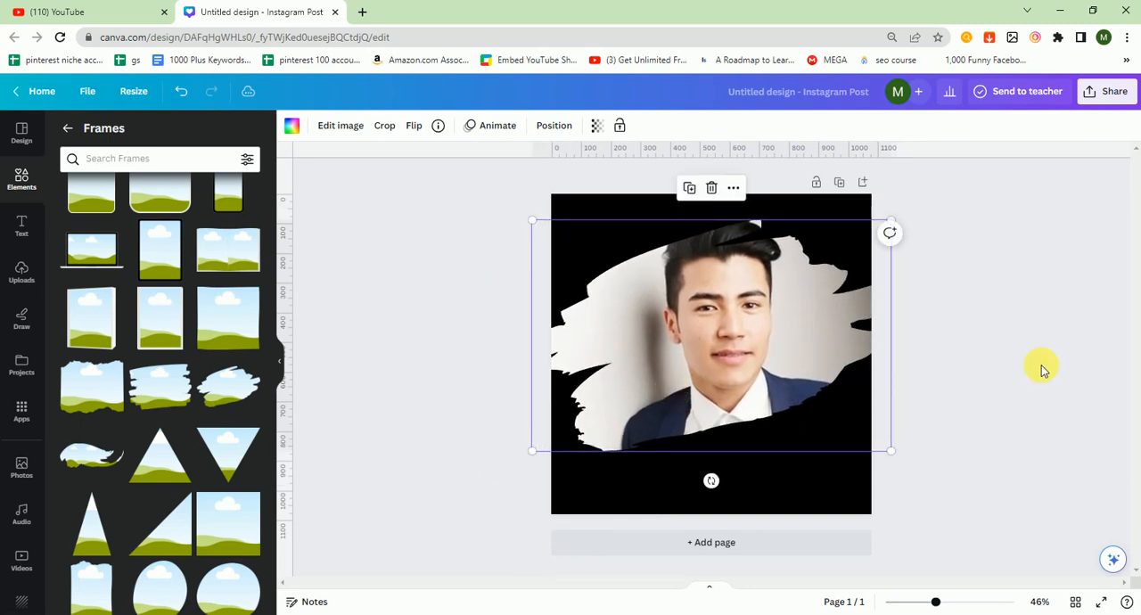
click(1039, 369)
Step: Add a second page with an enlarged horizontal brush-stroke frame and fill it with the photo of the man in a pink shirt
click(753, 545)
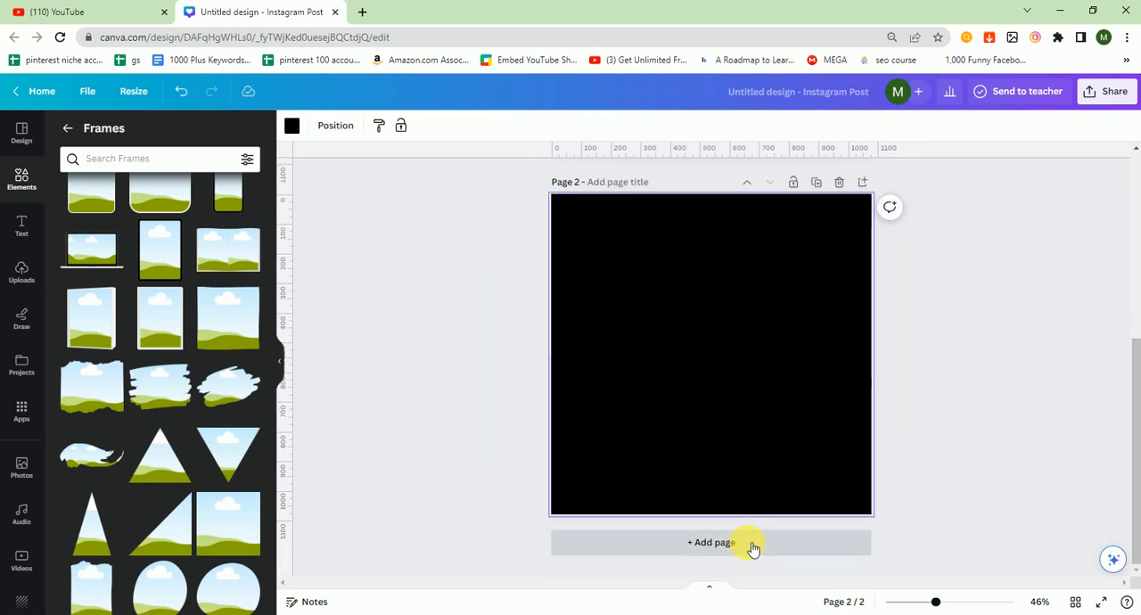
click(170, 400)
mouse_move(634, 428)
mouse_down()
mouse_move(573, 509)
mouse_move(557, 495)
mouse_move(682, 408)
mouse_up()
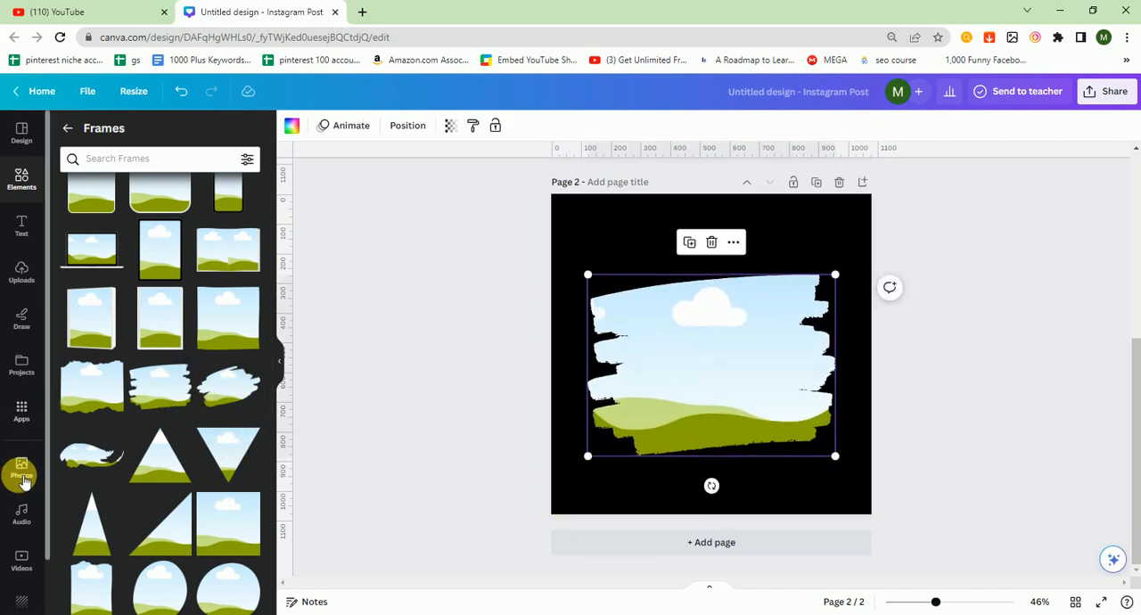
mouse_move(197, 291)
mouse_down()
mouse_move(484, 326)
mouse_move(690, 382)
mouse_up()
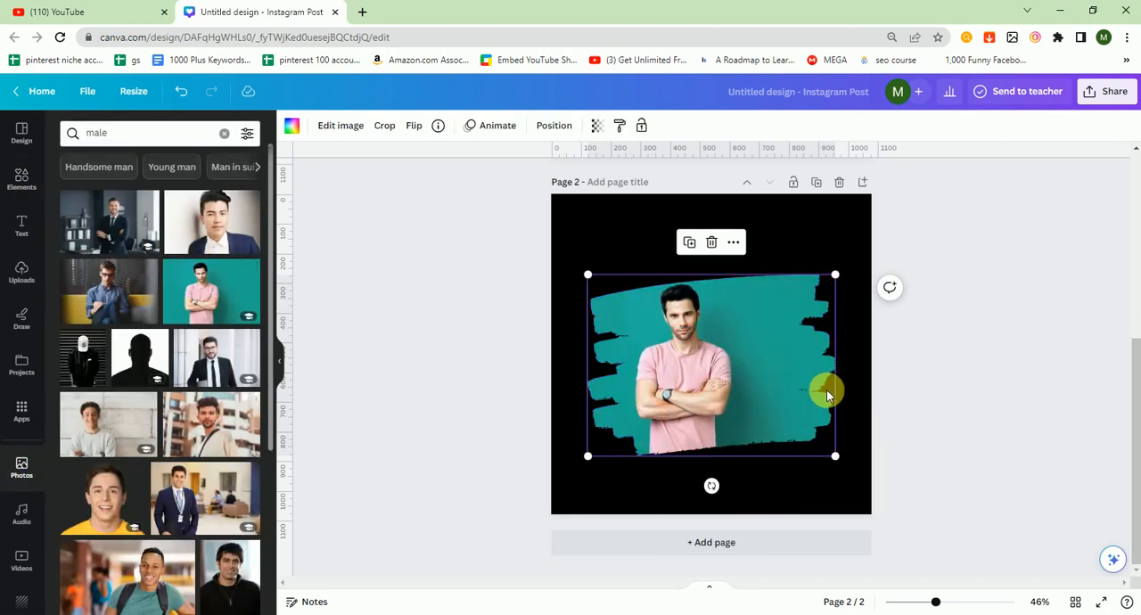
click(913, 393)
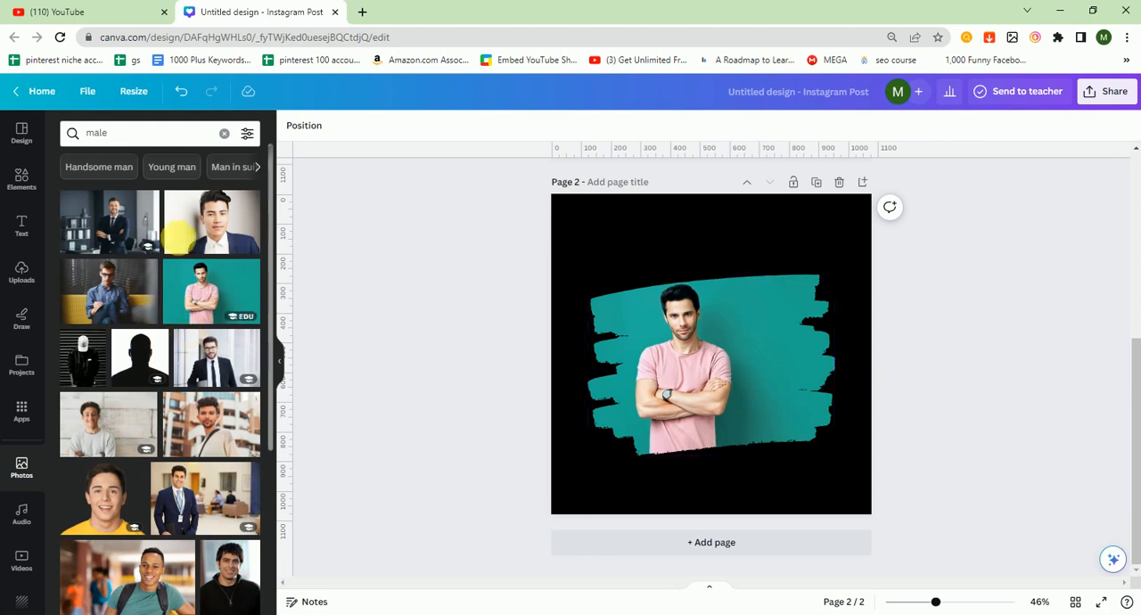
Step: Try the bold diagonal-striped frame from the Frames collection on page 2 and delete it
click(32, 189)
drag(271, 347, 267, 504)
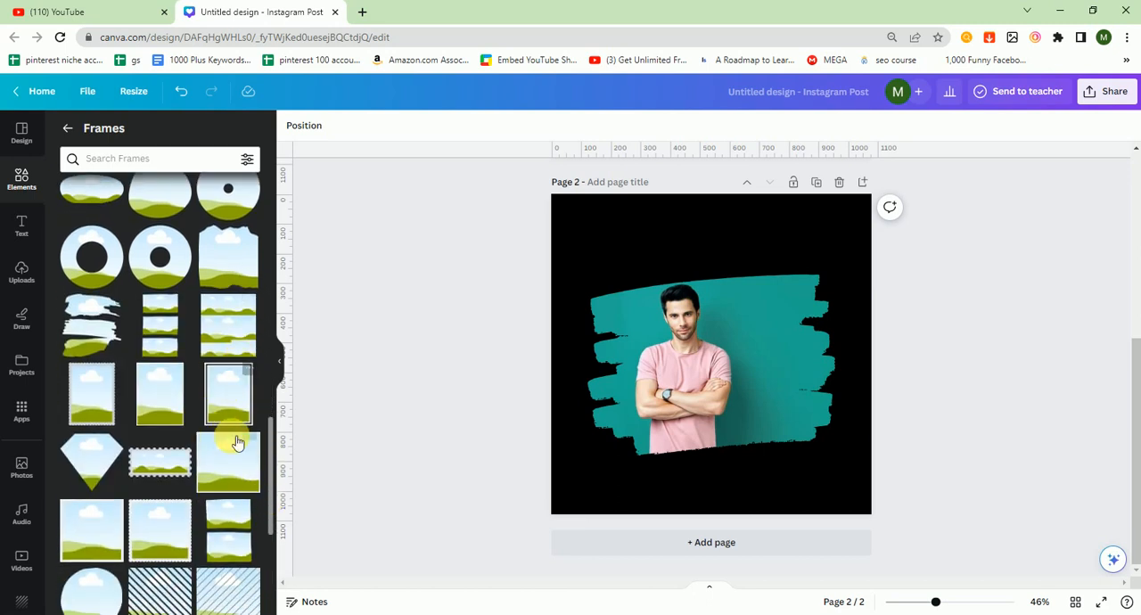
scroll(272, 441, down, 2)
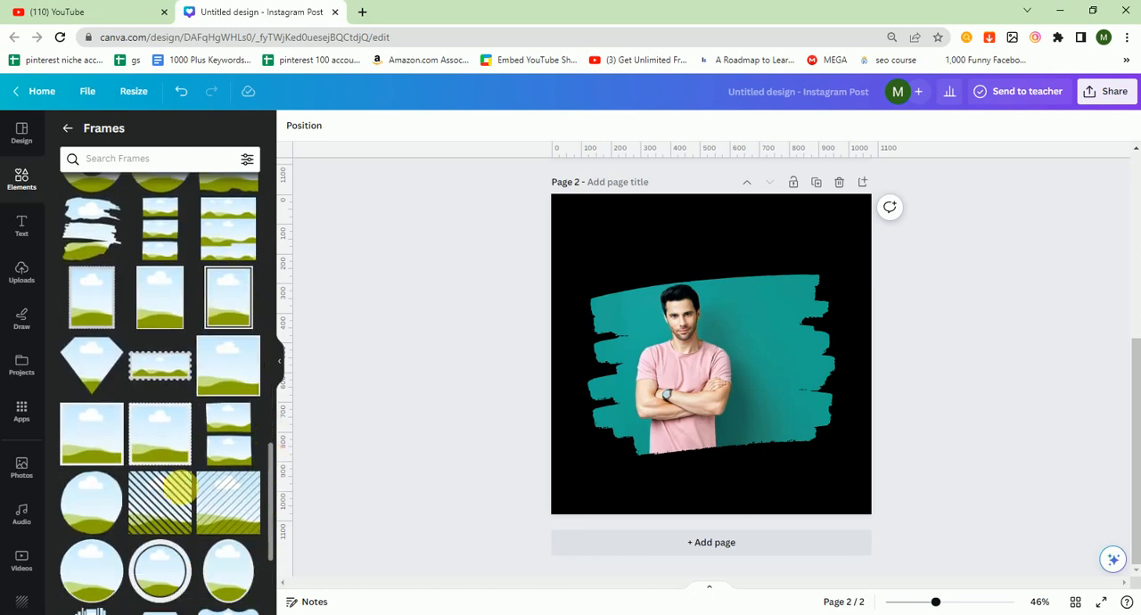
click(161, 504)
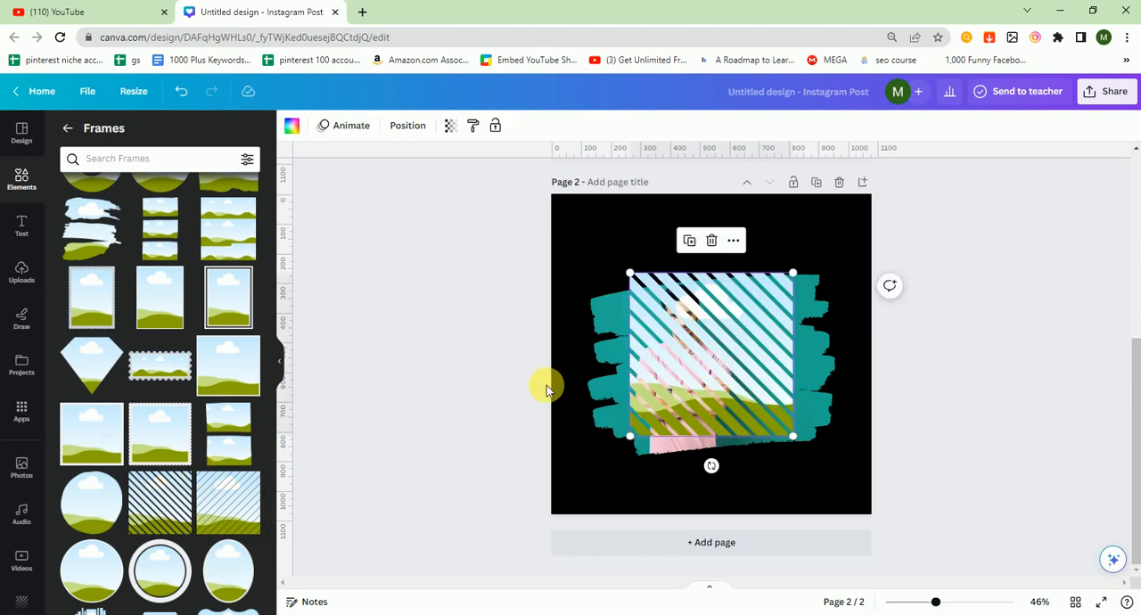
key(Delete)
Step: Add a third page with an enlarged, centered bold diagonal-striped frame and fill it with the photo of the smiling man in a light sweatshirt
click(607, 543)
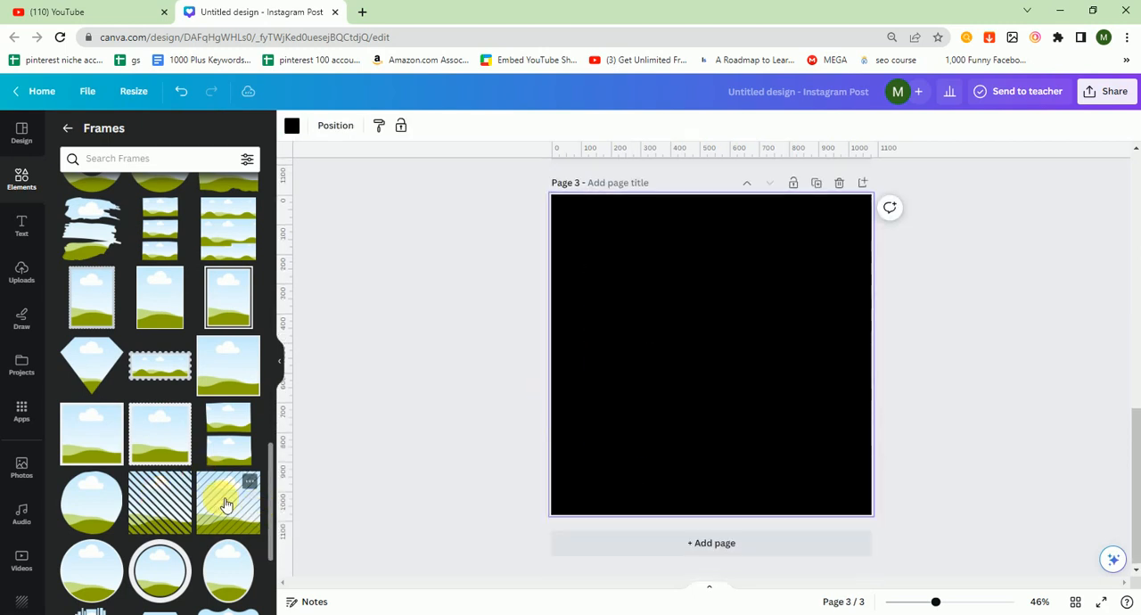
click(162, 506)
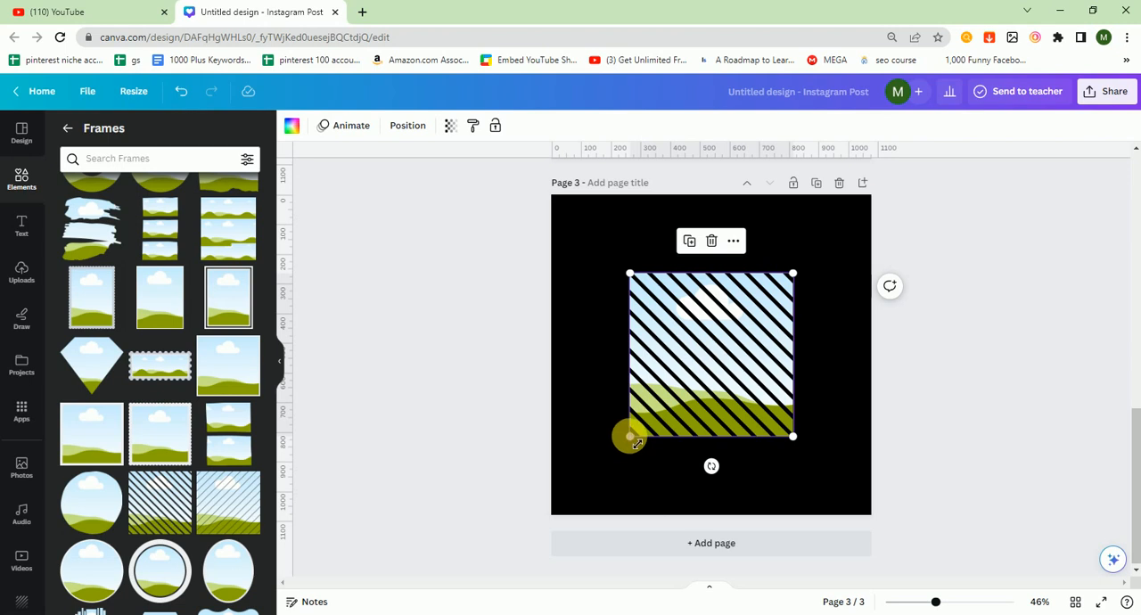
drag(629, 437, 560, 506)
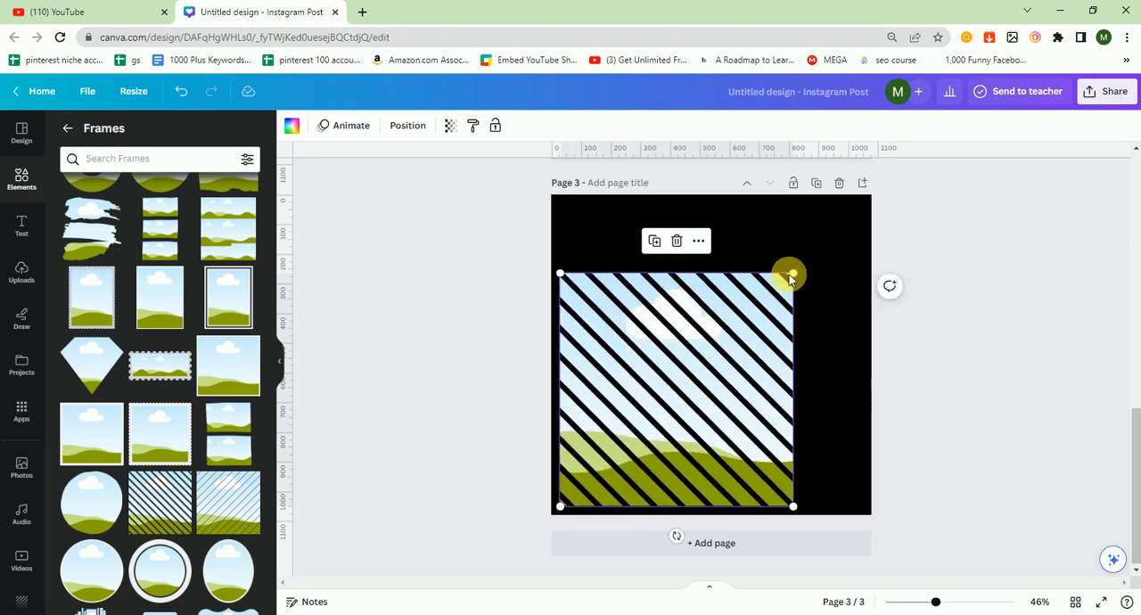
drag(792, 274, 843, 223)
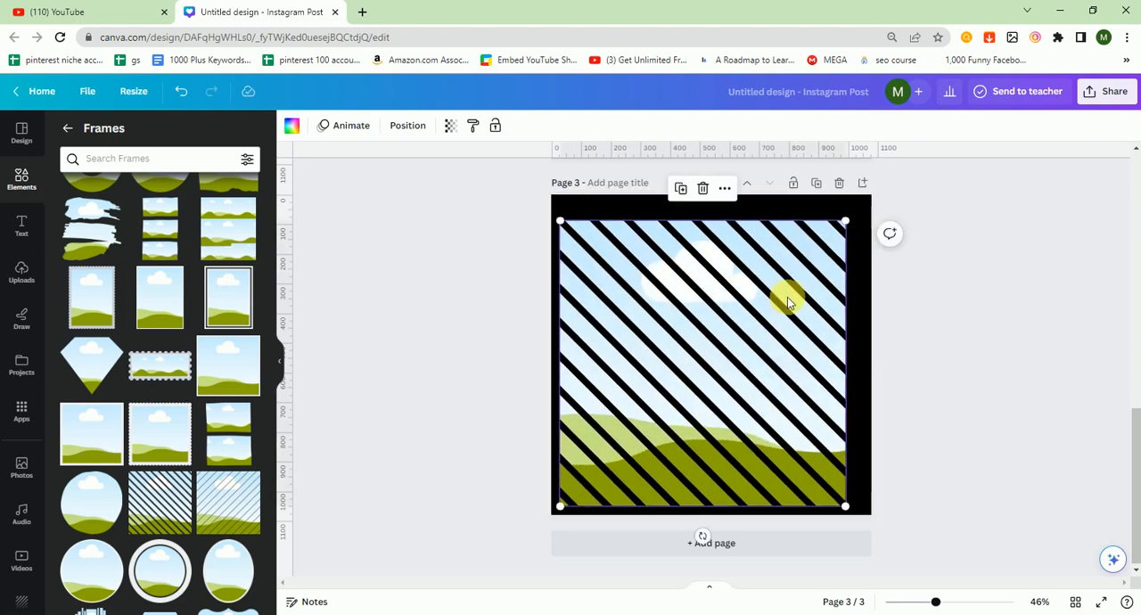
drag(788, 297, 795, 291)
click(22, 479)
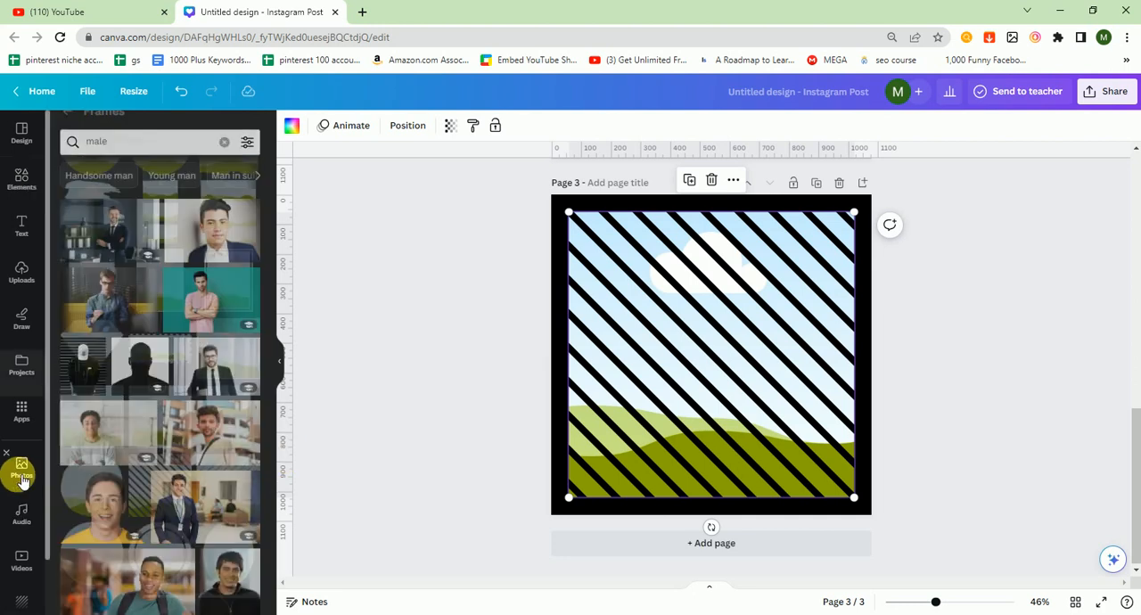
drag(77, 435, 597, 376)
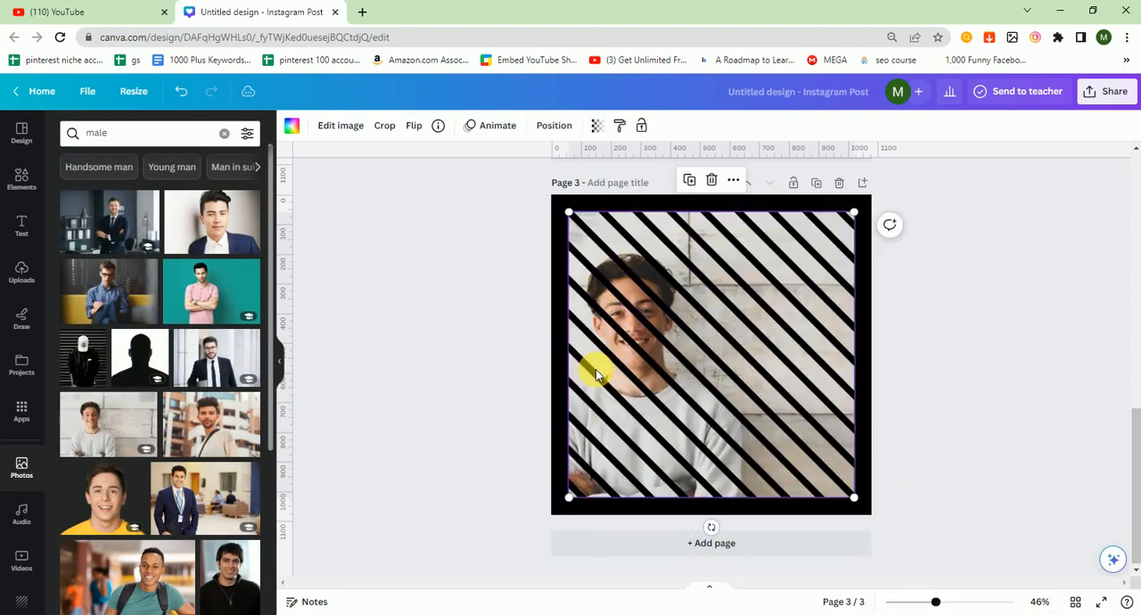
Step: Change the background color of page 3 to white
click(560, 352)
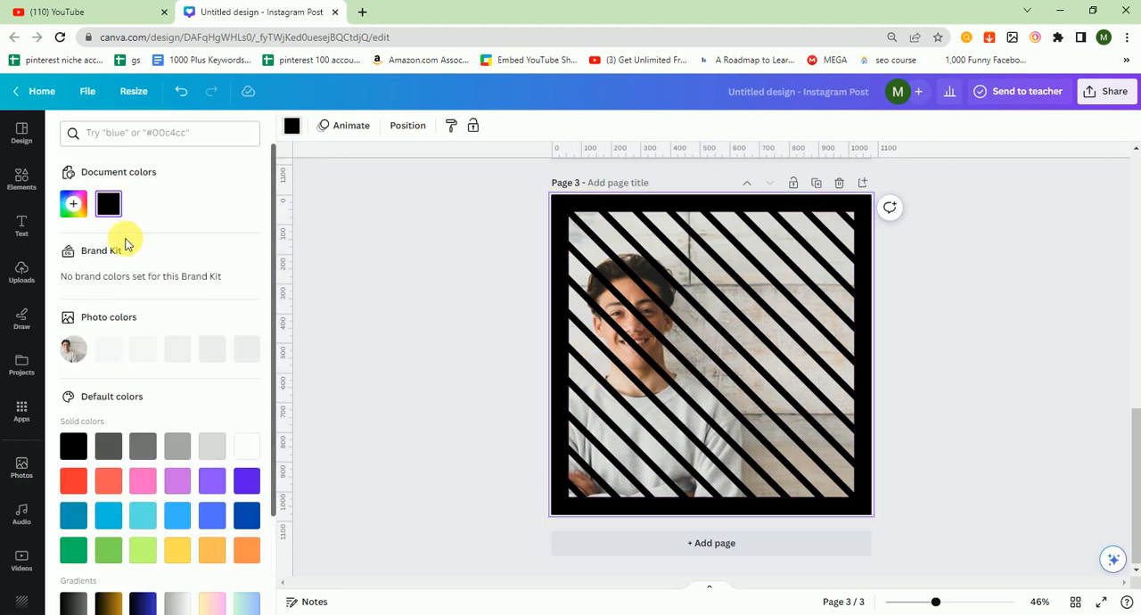
click(246, 447)
click(376, 343)
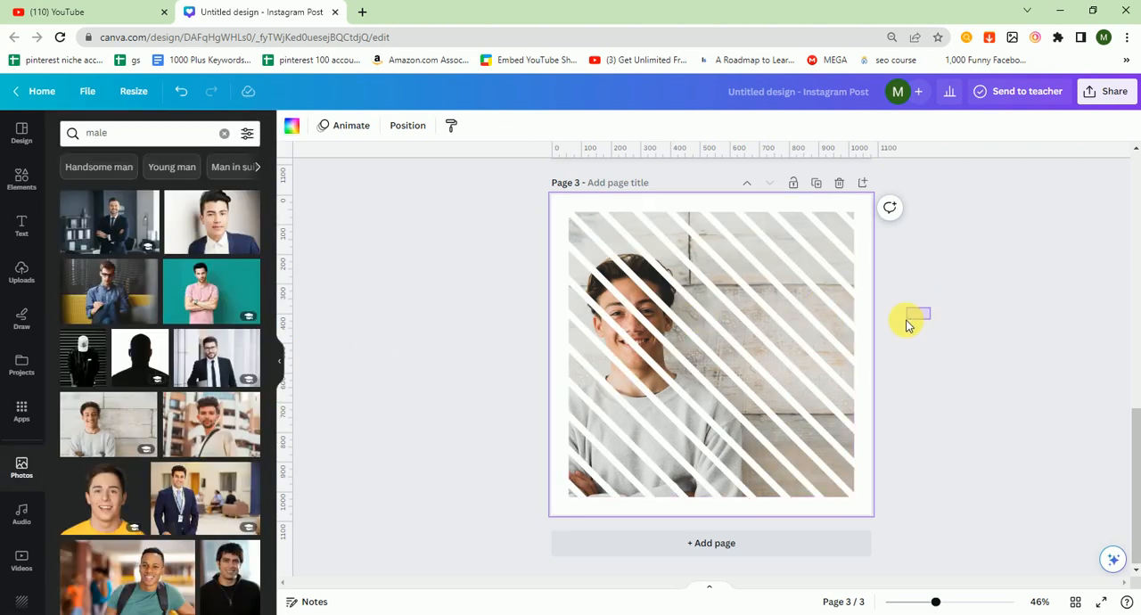
click(731, 349)
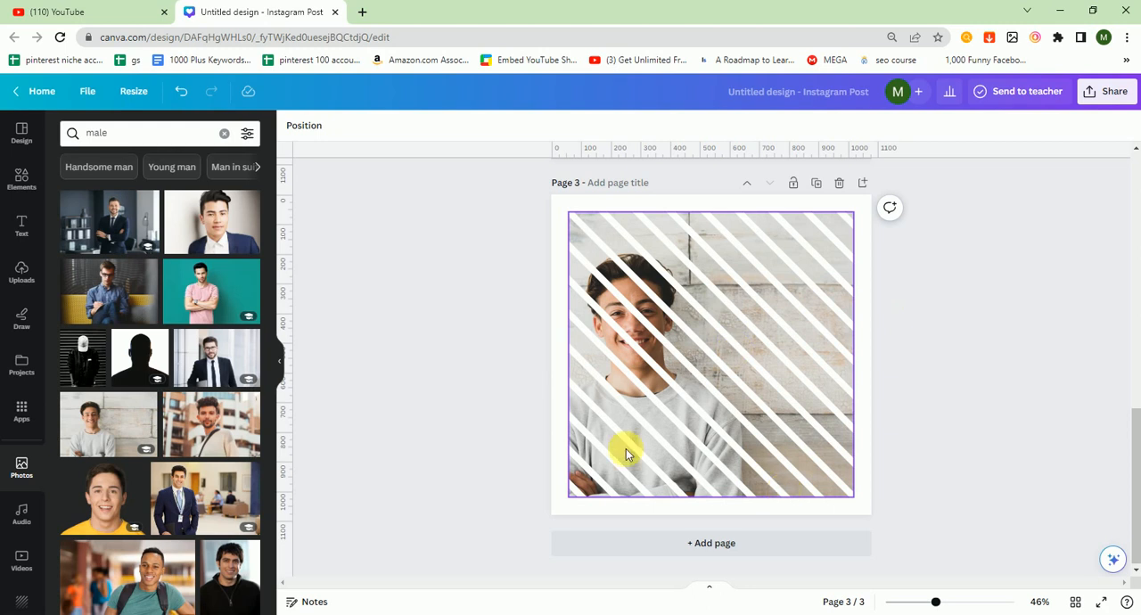
click(392, 307)
Step: Clear the search term from the photo library
click(148, 133)
key(BackSpace)
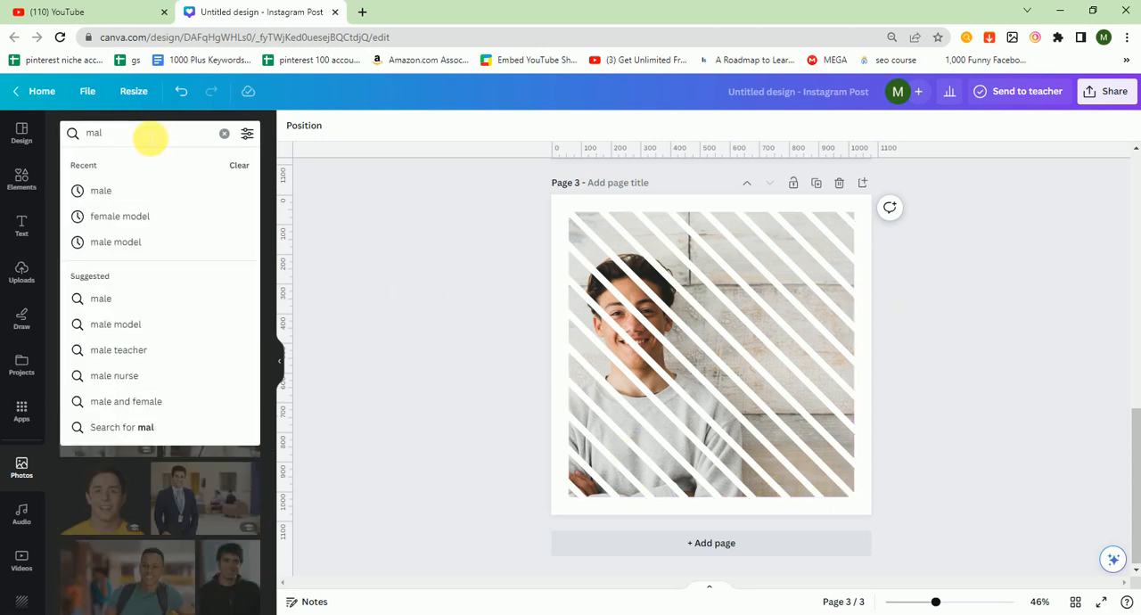
key(BackSpace)
key(BackSpace)
key(BackSpace)
click(351, 191)
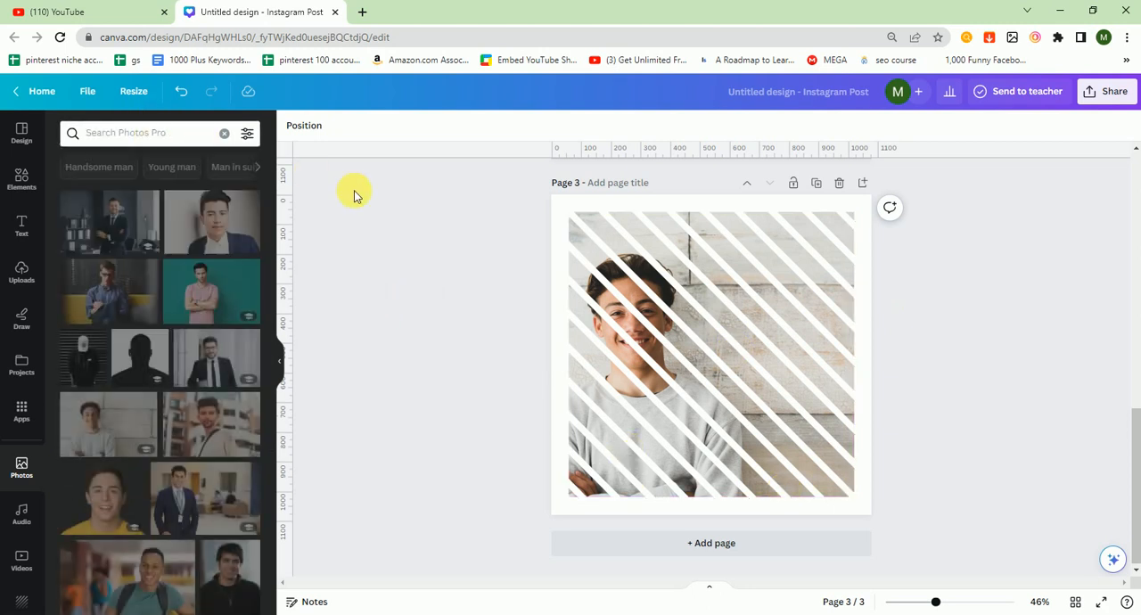
Step: Add a fourth page and place the grid with three equal vertical columns from the Grids collection on it
click(20, 176)
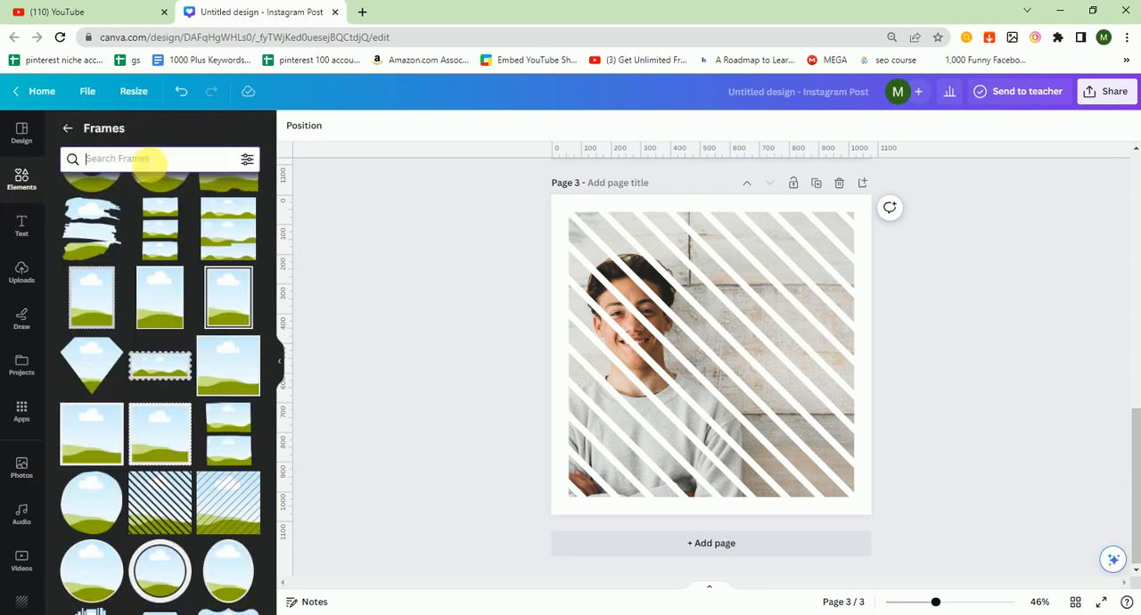
click(68, 131)
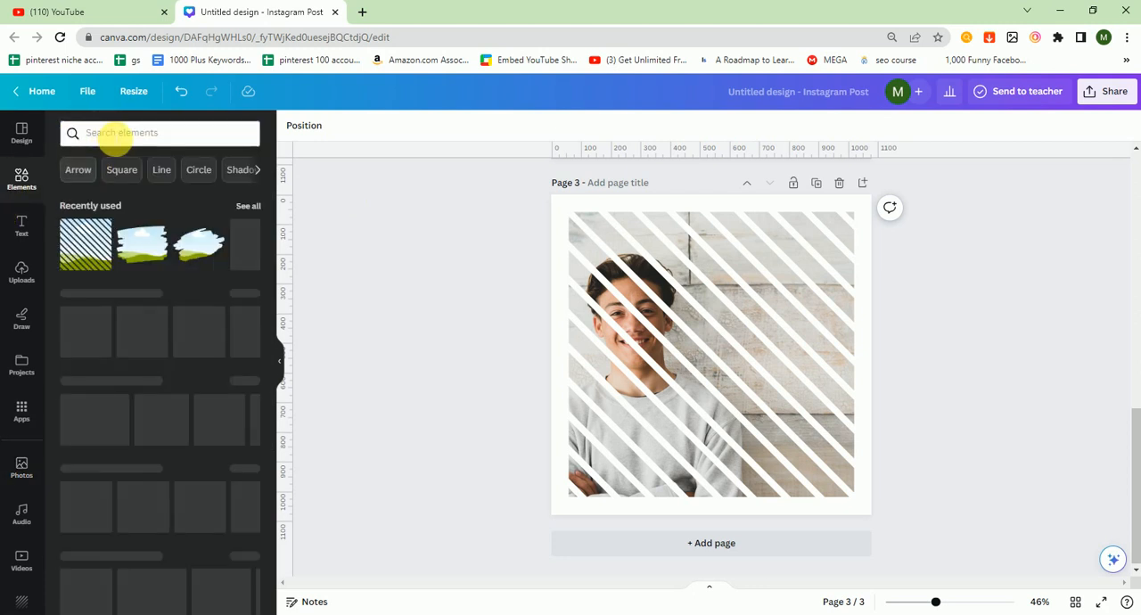
click(103, 136)
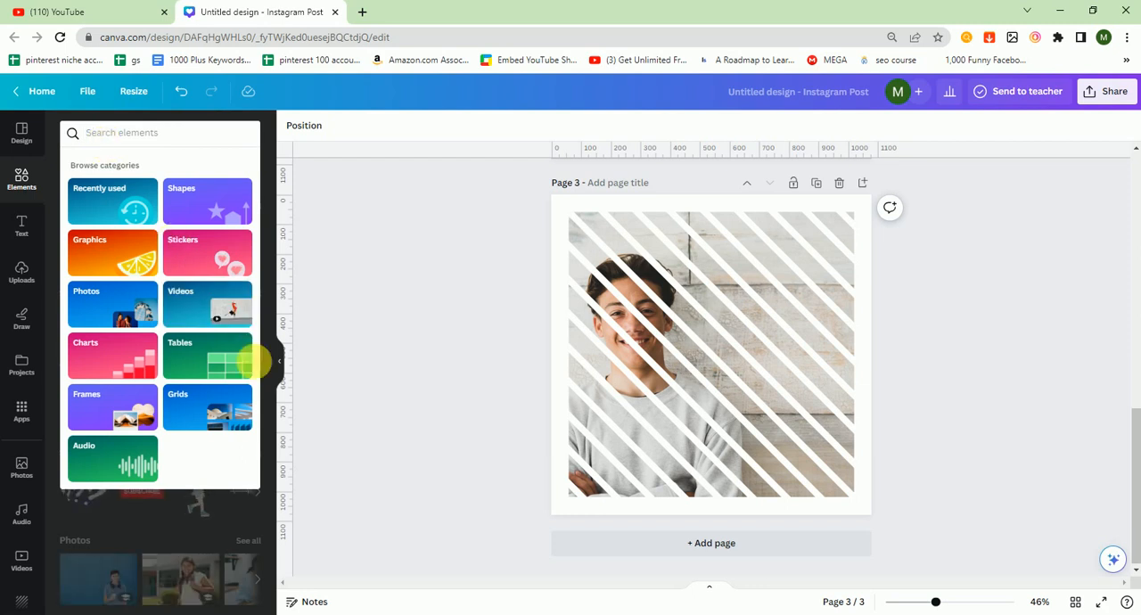
click(212, 422)
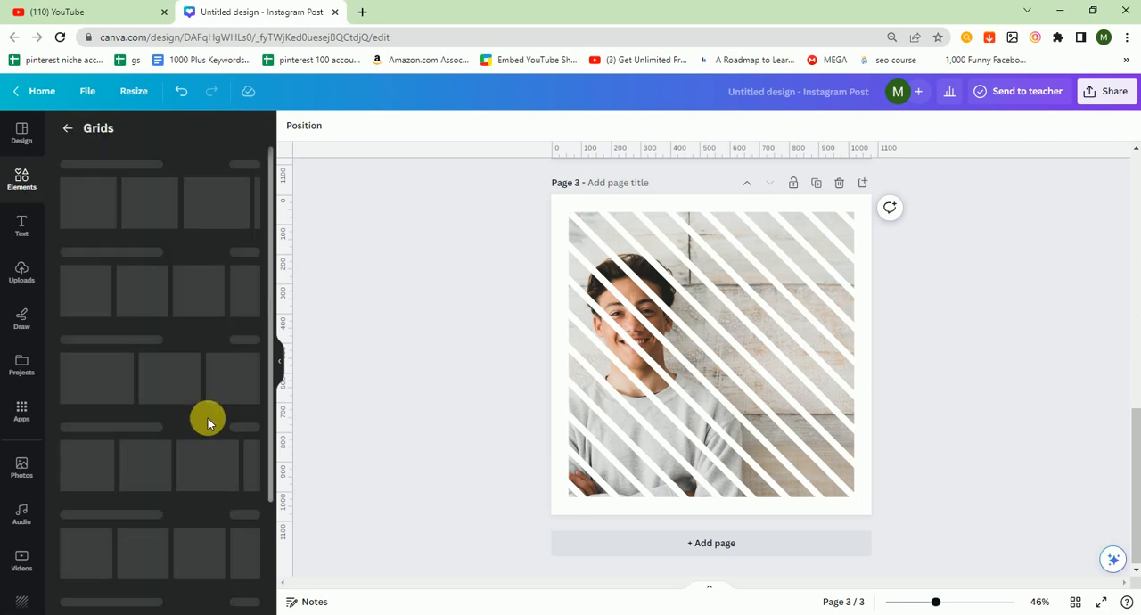
click(629, 545)
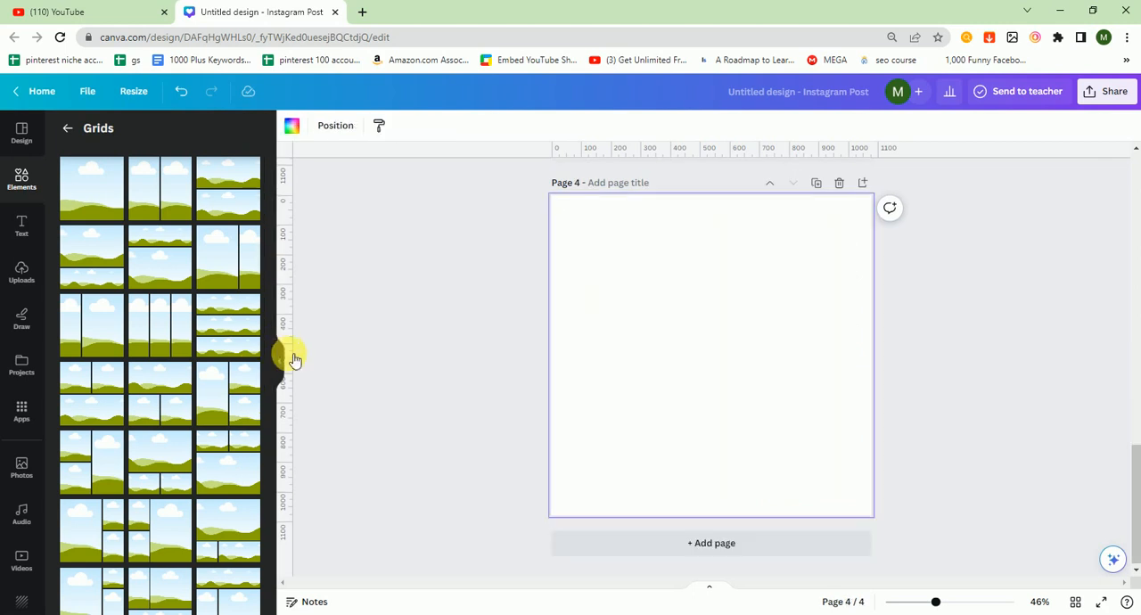
scroll(272, 370, down, 1)
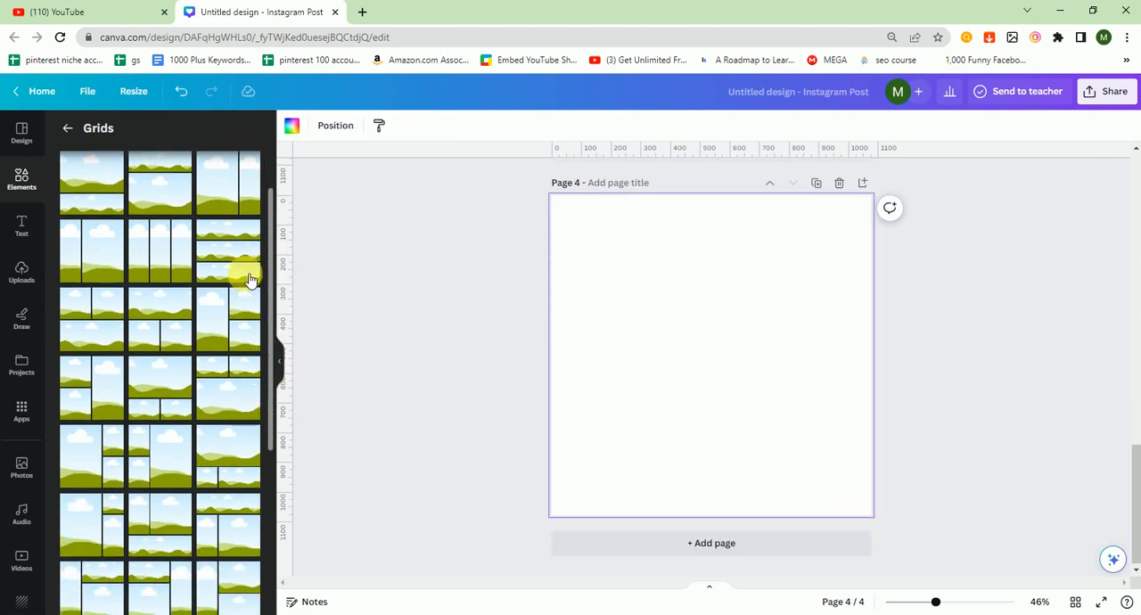
click(175, 266)
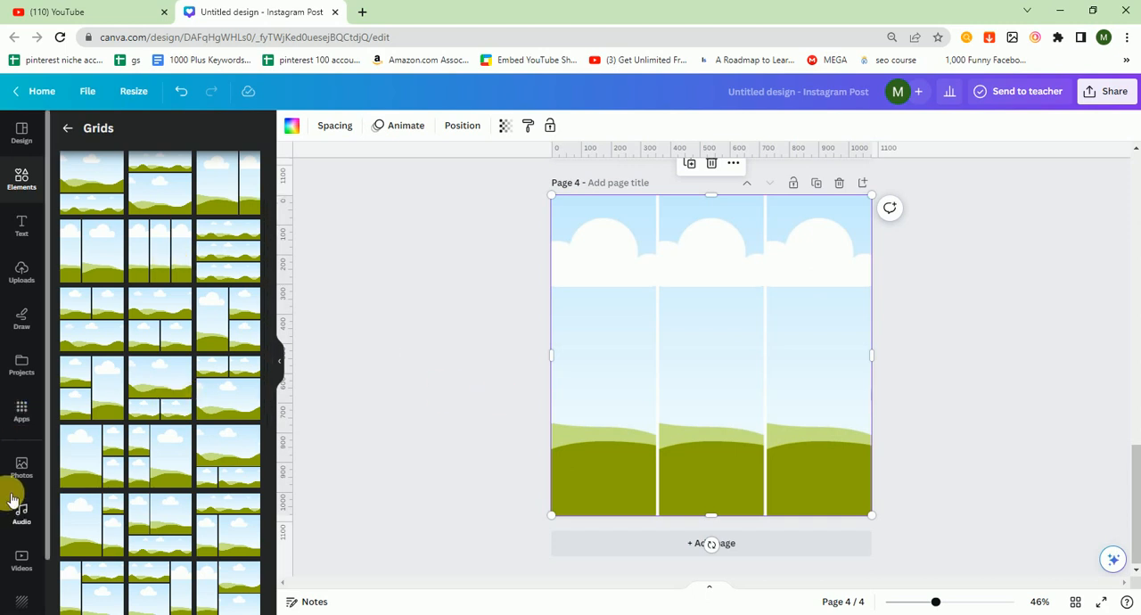
Step: Fill the first column of the page 4 grid with the photo of the man in a navy suit and reposition it to show him
click(21, 468)
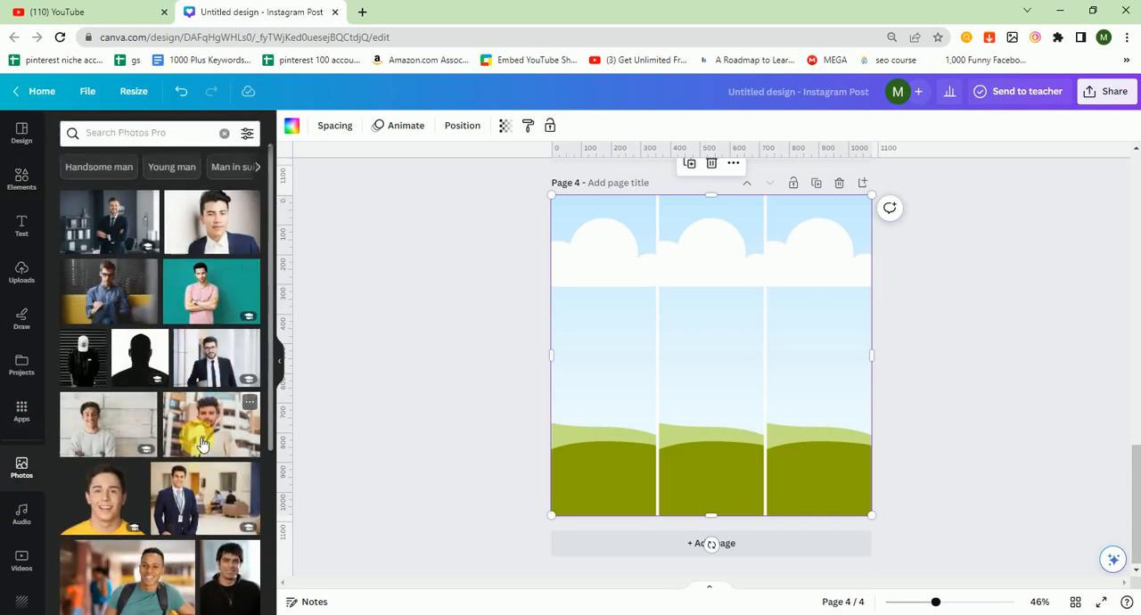
drag(263, 473, 562, 410)
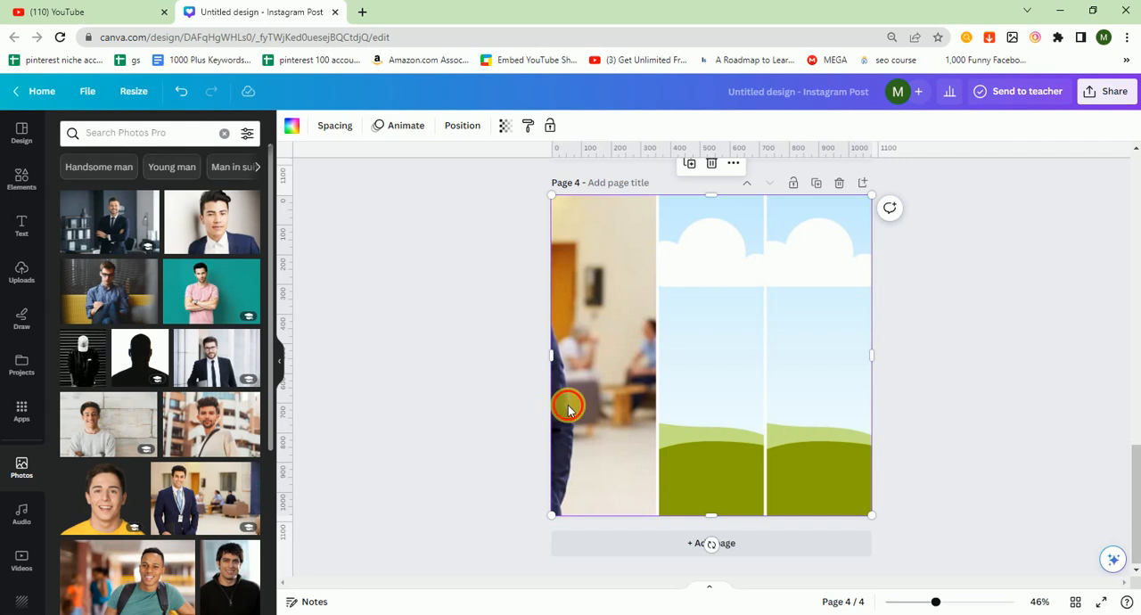
double_click(568, 409)
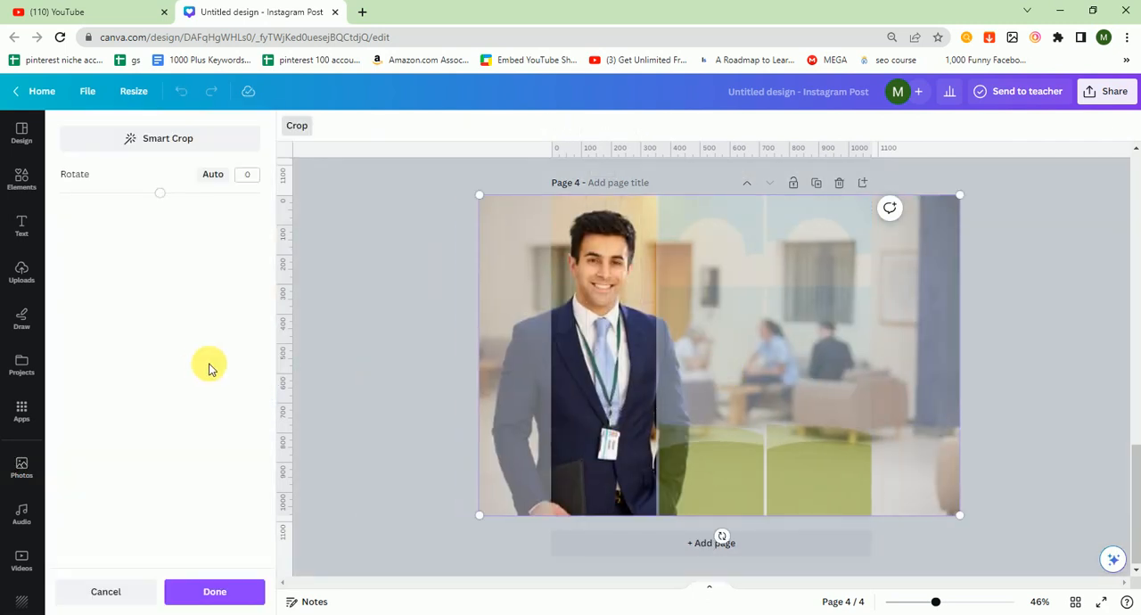
click(316, 360)
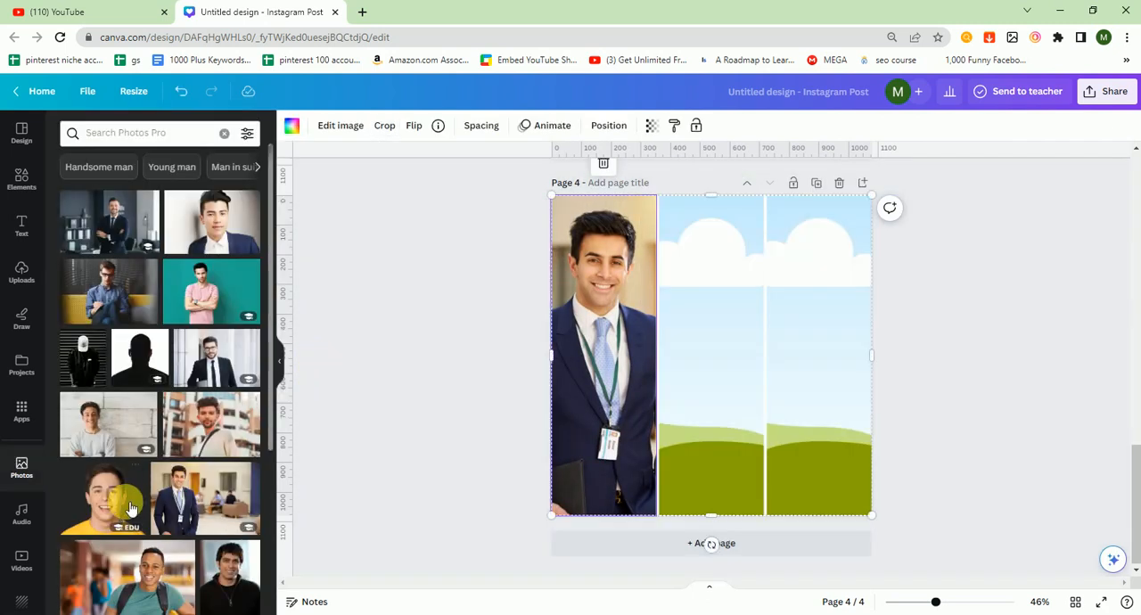
Step: Fill the middle column with the man in a black zip-neck top and the last with the man in a teal T-shirt, adjusting the latter's crop
drag(230, 555, 685, 307)
drag(156, 606, 868, 399)
double_click(833, 396)
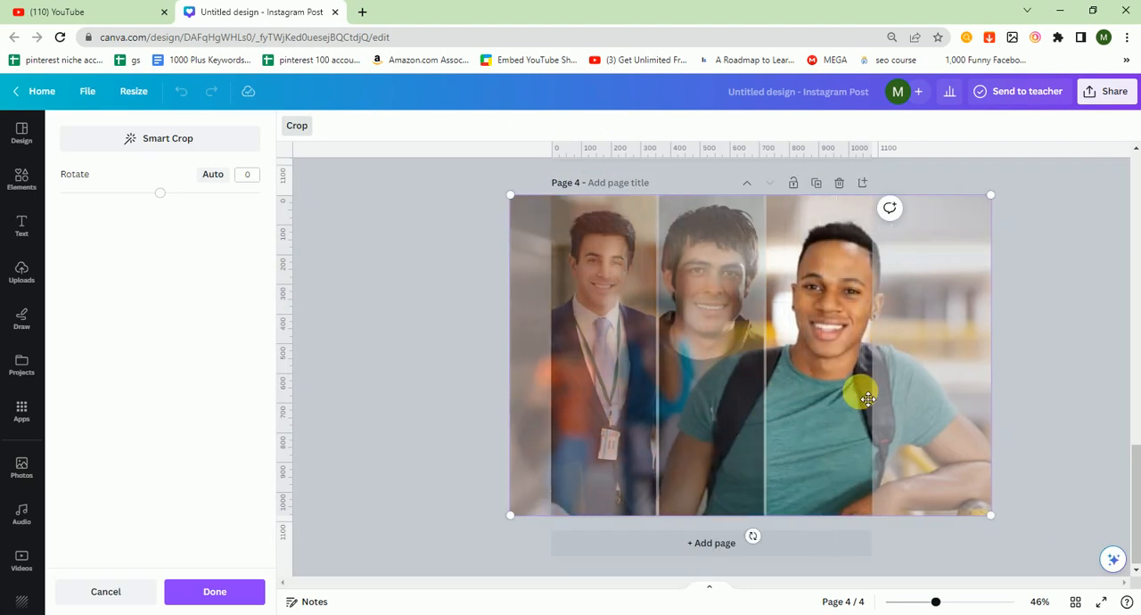
click(1099, 353)
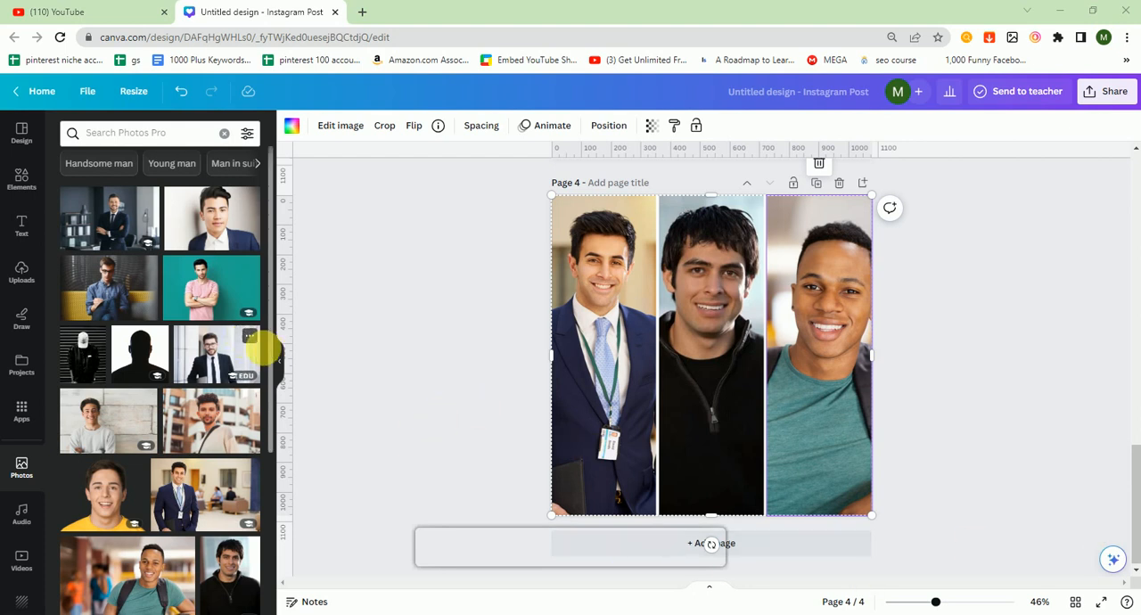
Step: Add a fifth page and place the grid with one large cell beside three small stacked cells on it
click(21, 176)
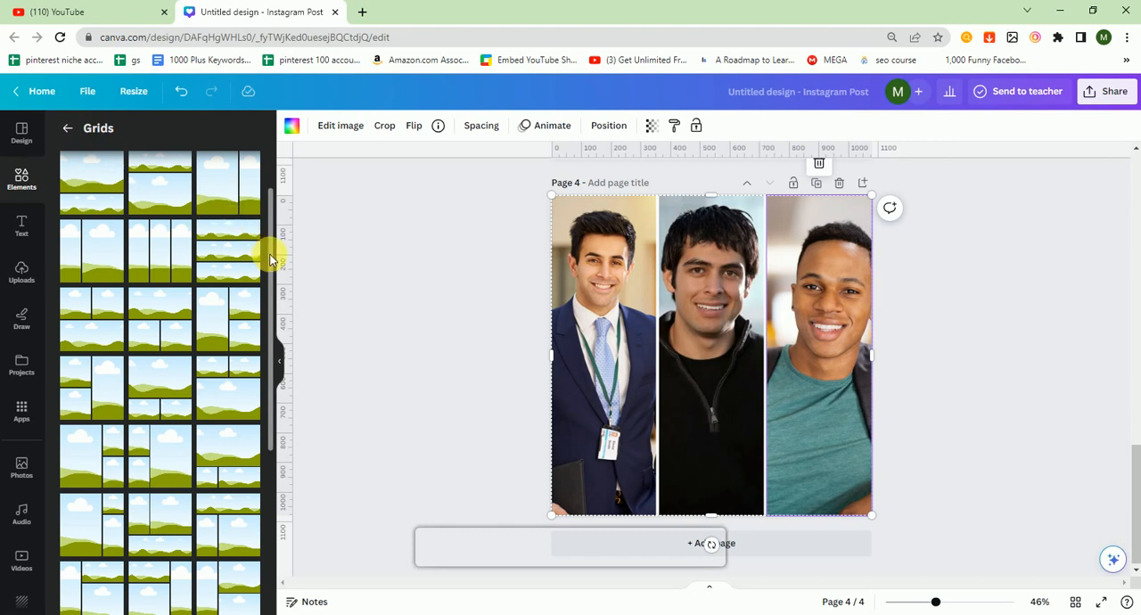
drag(270, 259, 277, 477)
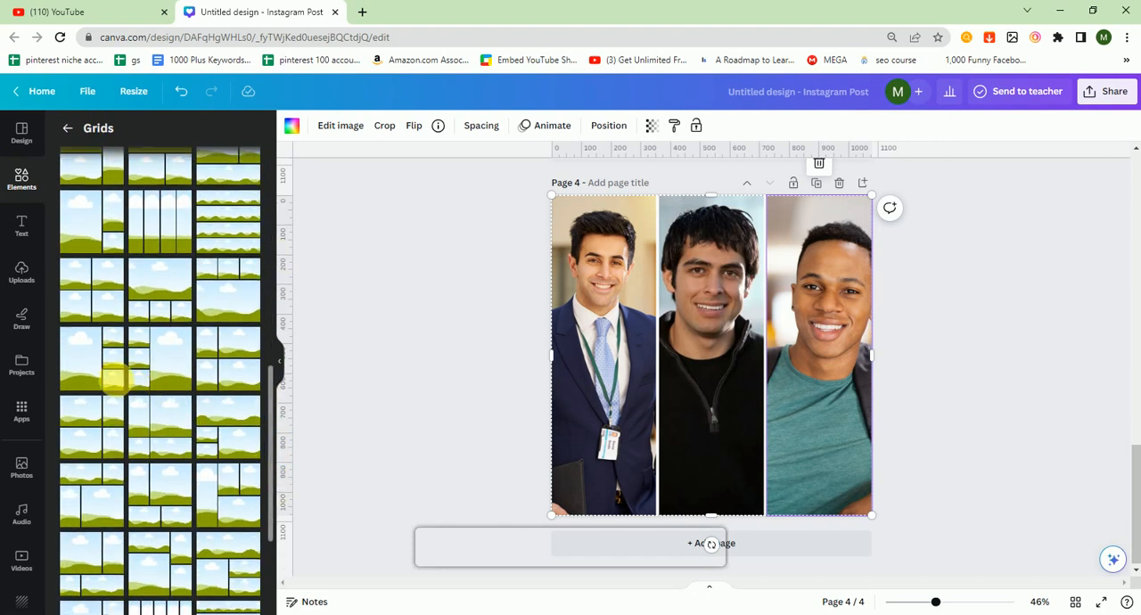
click(759, 546)
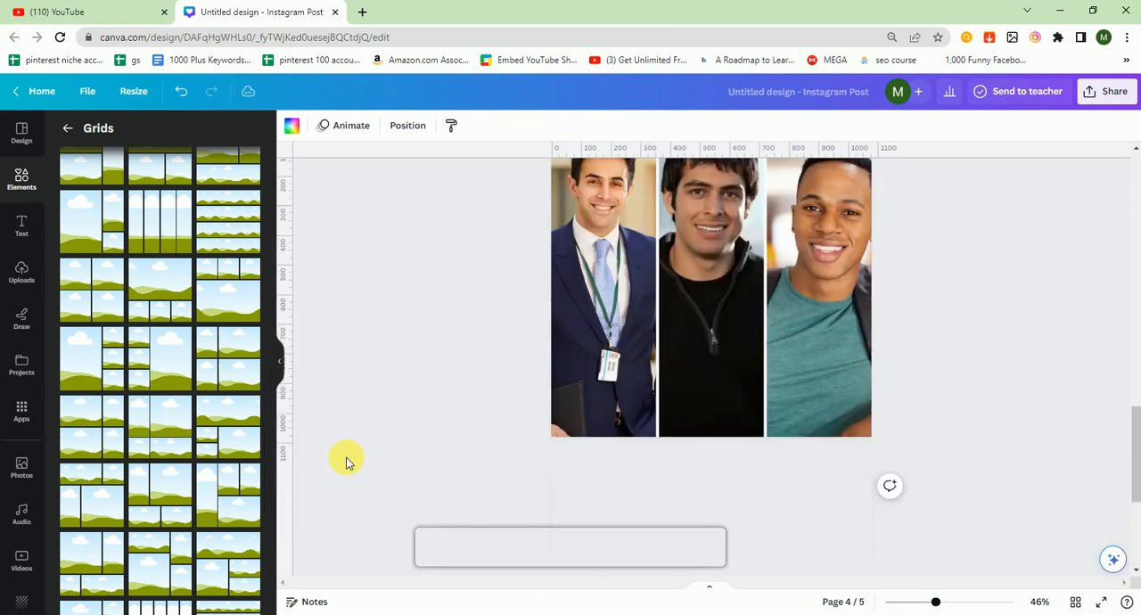
click(86, 369)
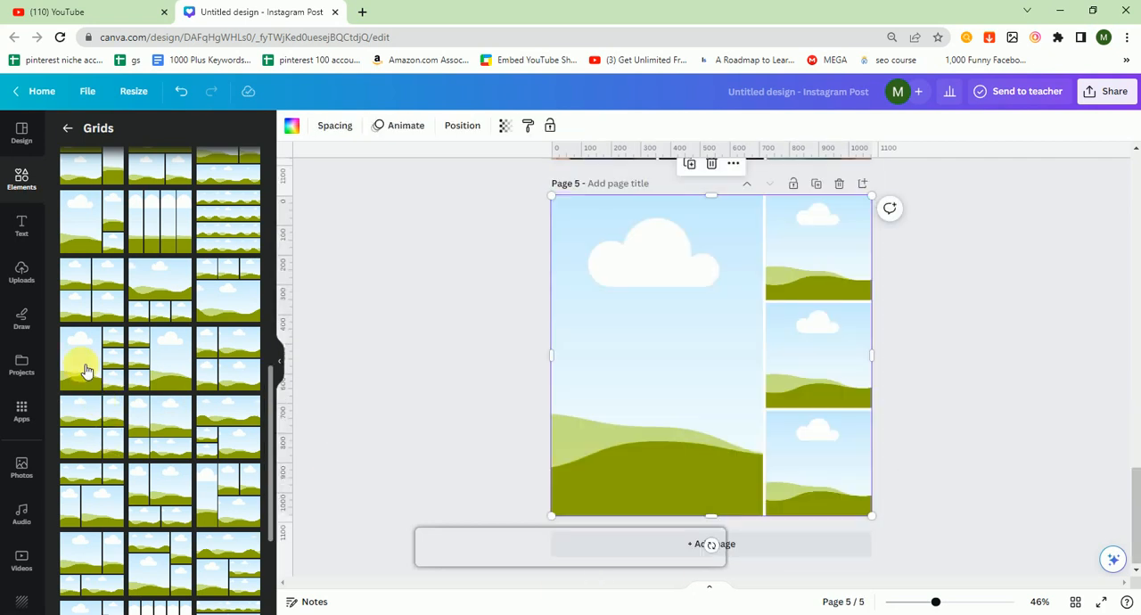
click(405, 325)
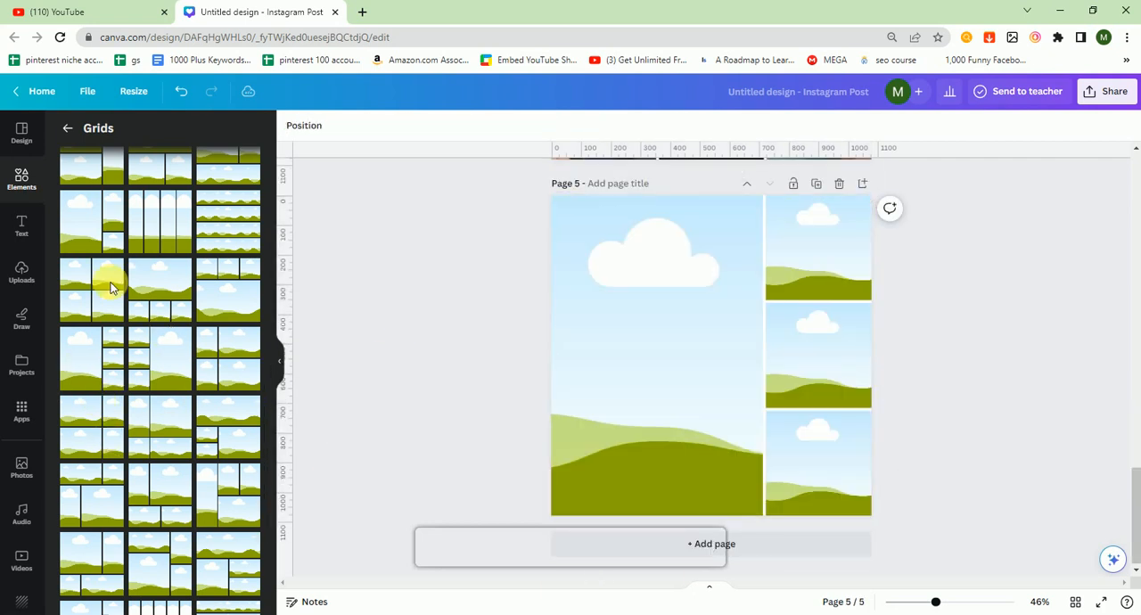
Step: Fill the large cell of the page 5 grid with the photo of the bearded man in glasses and reposition it within the cell
click(22, 468)
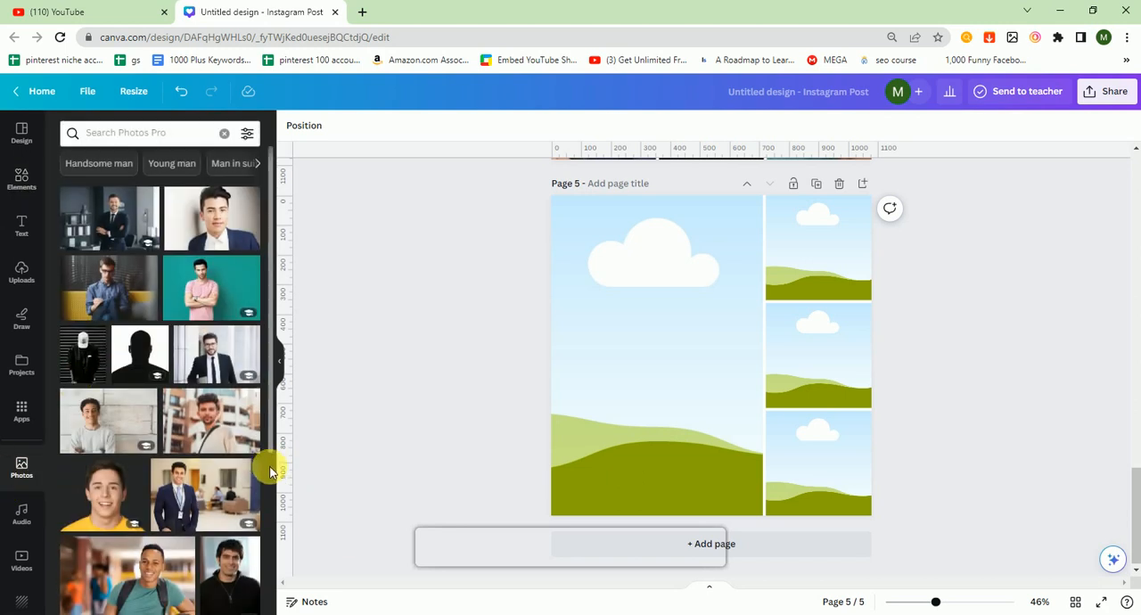
scroll(268, 464, down, 10)
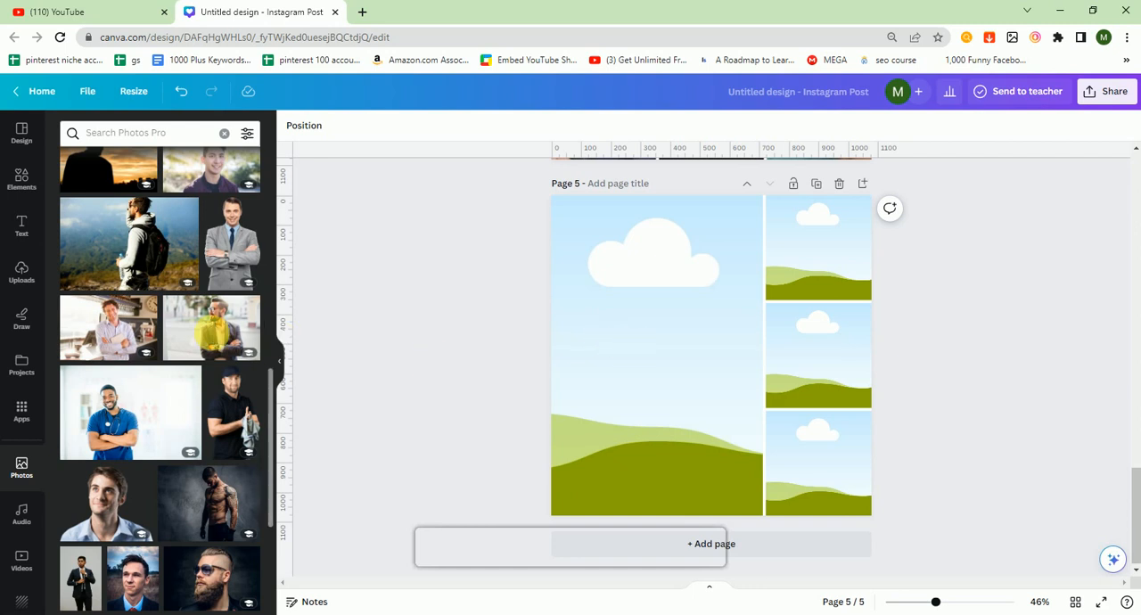
drag(214, 331, 612, 343)
double_click(659, 339)
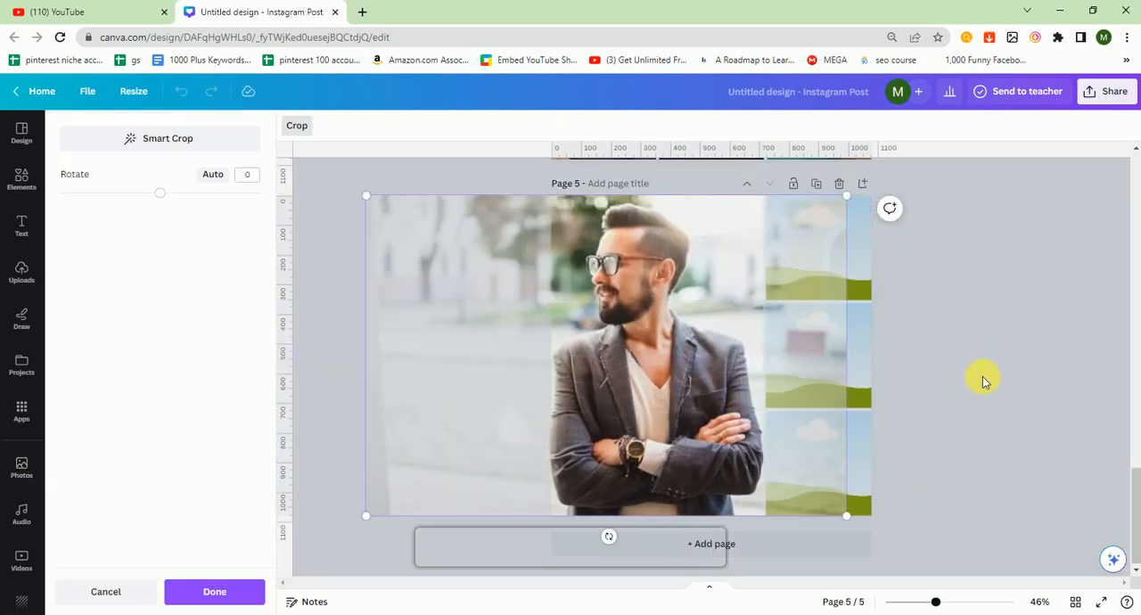
click(993, 377)
Step: Fill the three small cells from top to bottom with the man in blue scrubs, the man in a light blue shirt and the bearded man in sunglasses
drag(123, 411, 818, 252)
drag(121, 499, 792, 367)
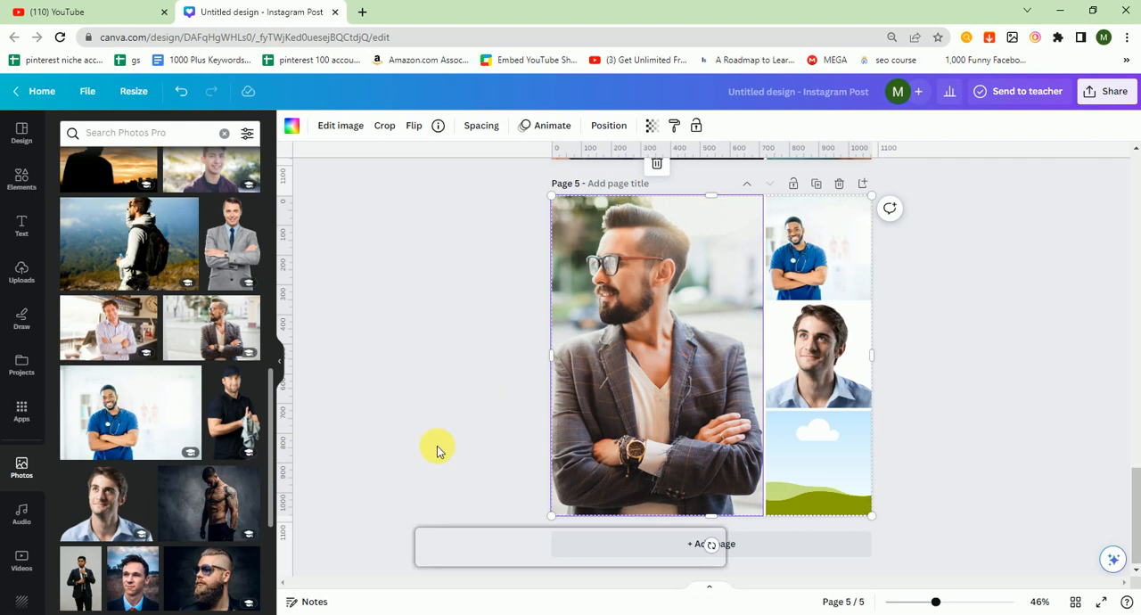
drag(223, 581, 789, 473)
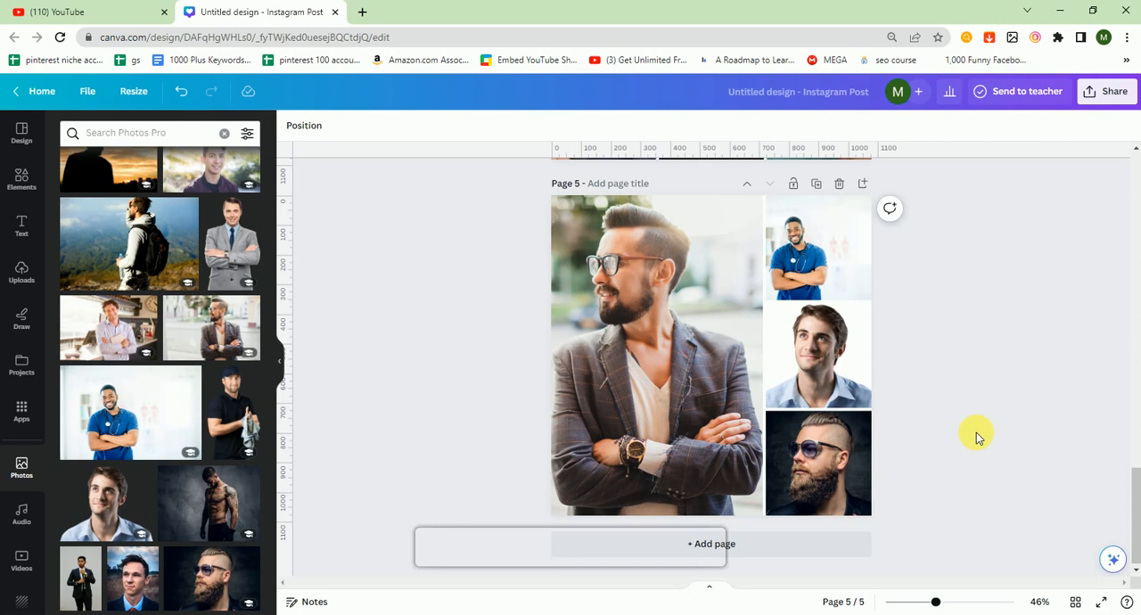
click(269, 160)
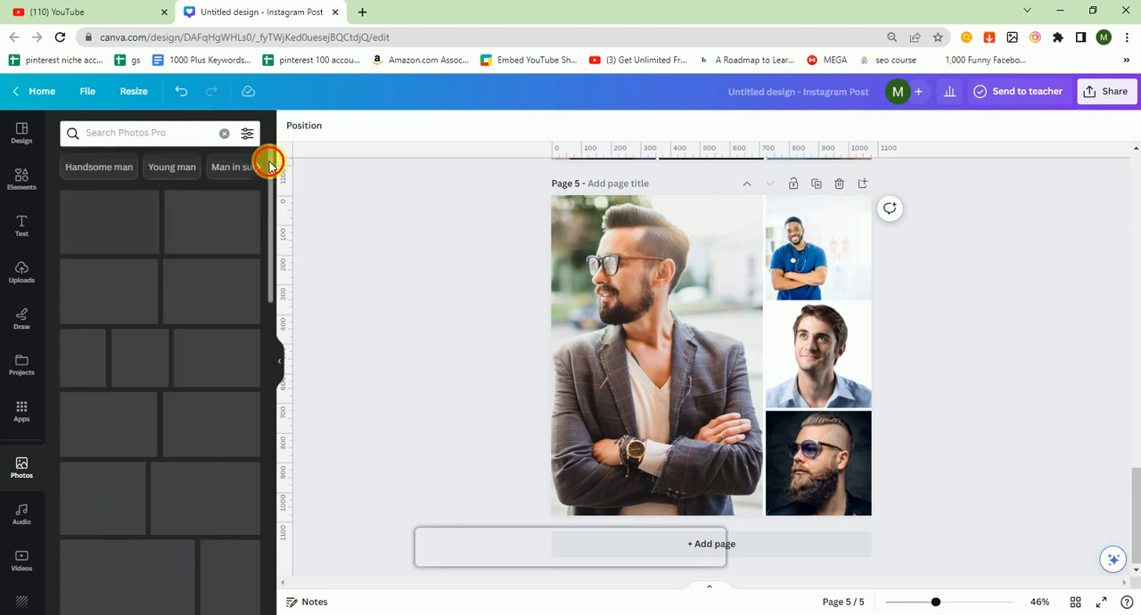
Step: Add a sixth page and place the stacked bar chart from the Charts elements on it
click(223, 134)
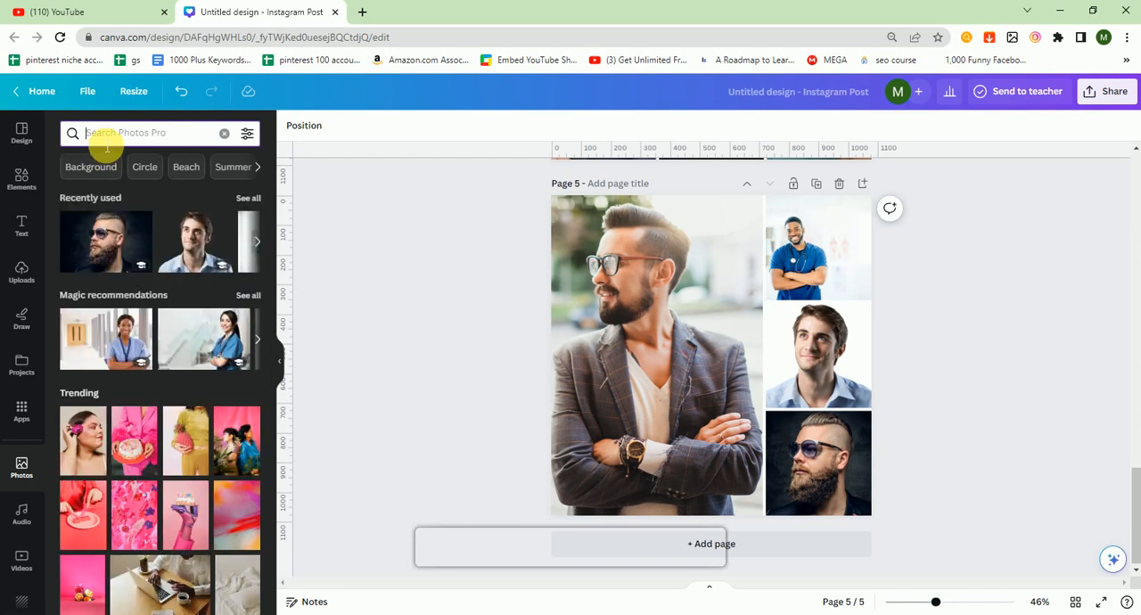
click(21, 178)
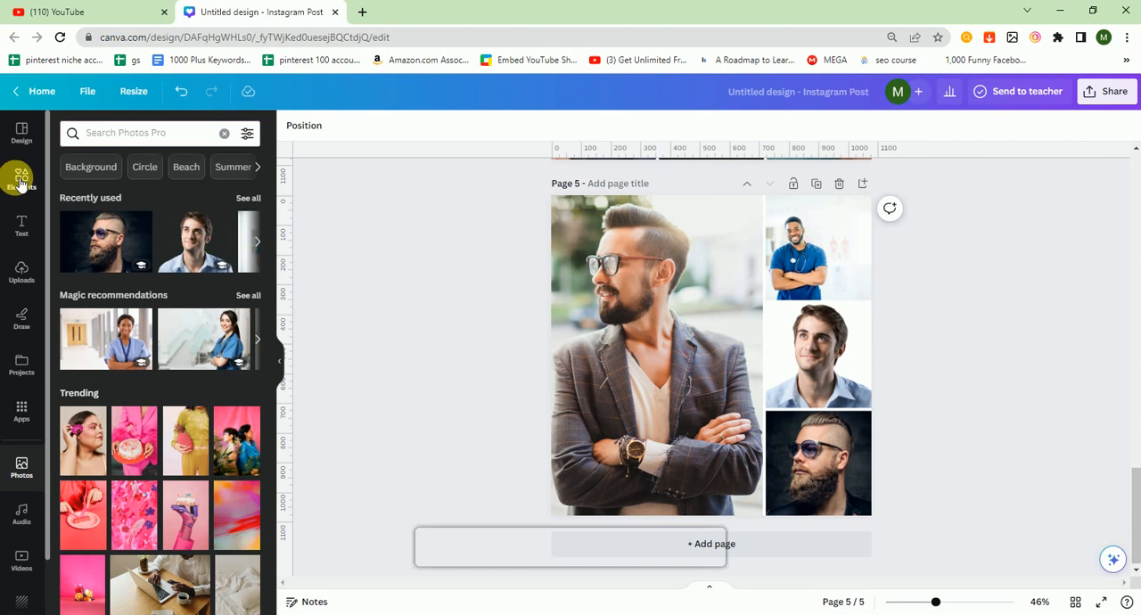
click(69, 130)
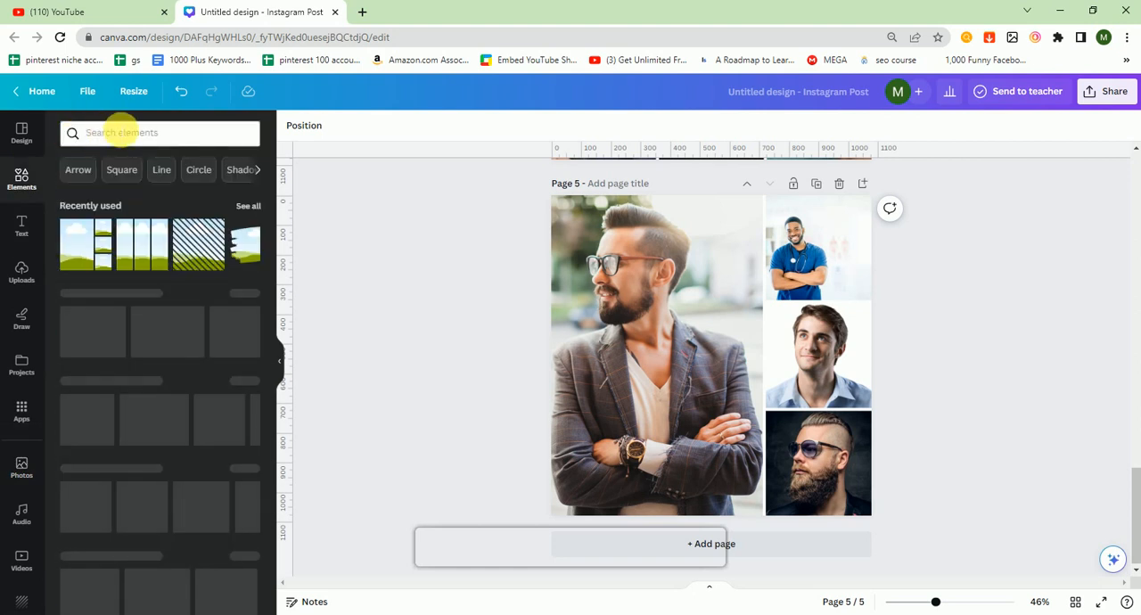
click(120, 132)
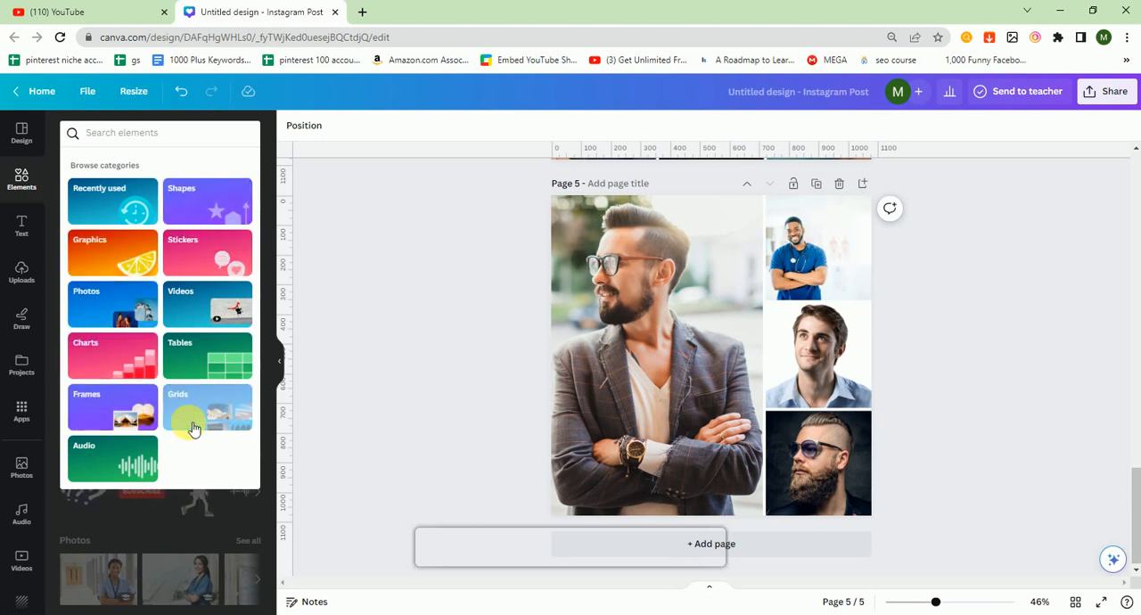
click(113, 368)
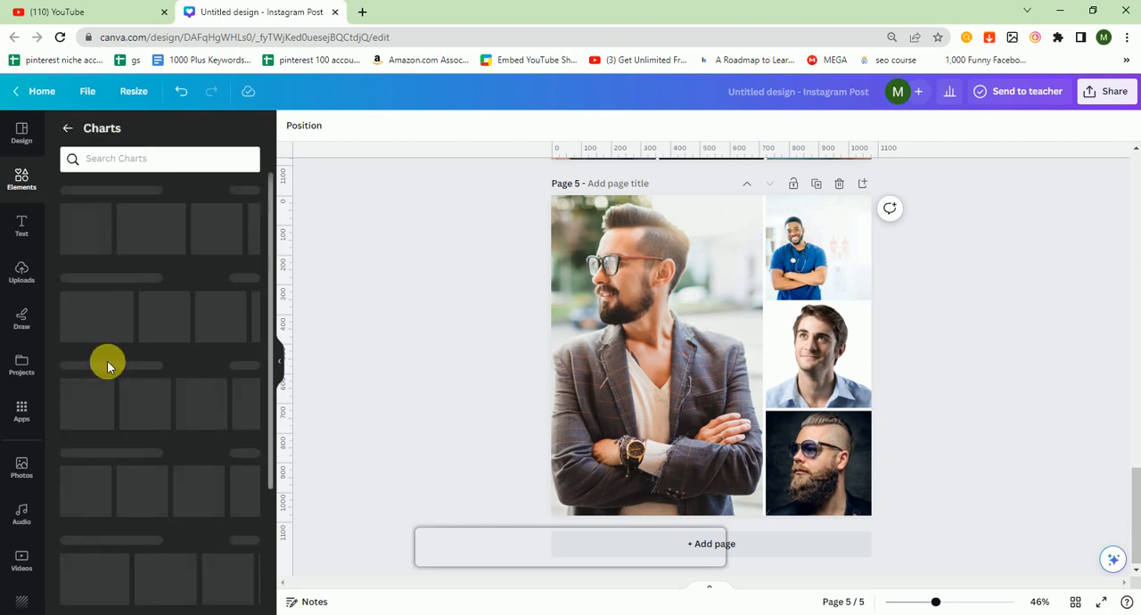
click(765, 545)
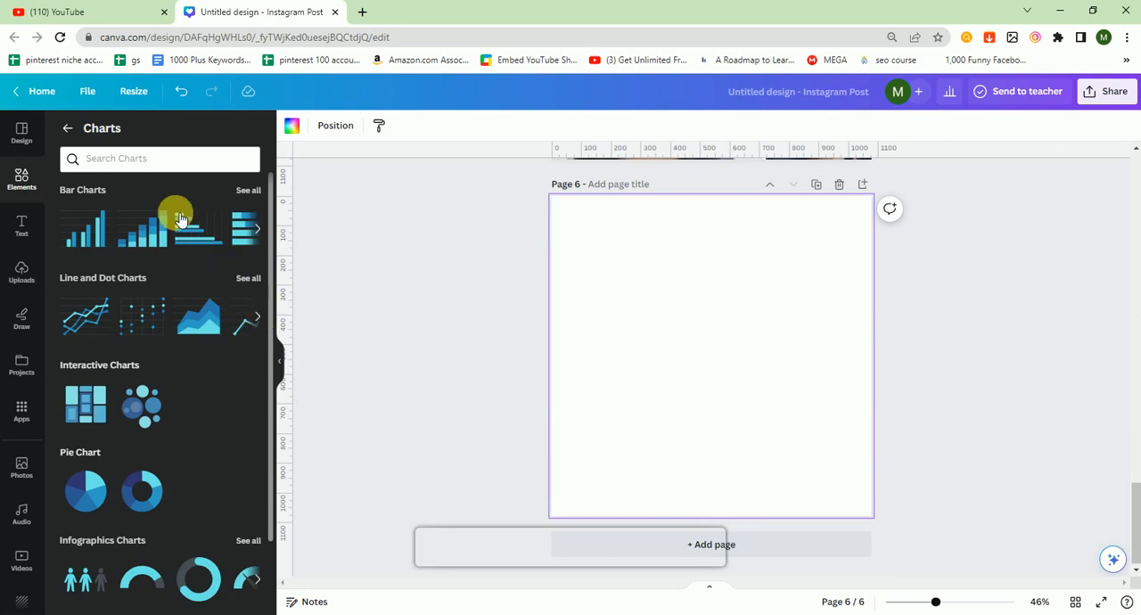
click(148, 234)
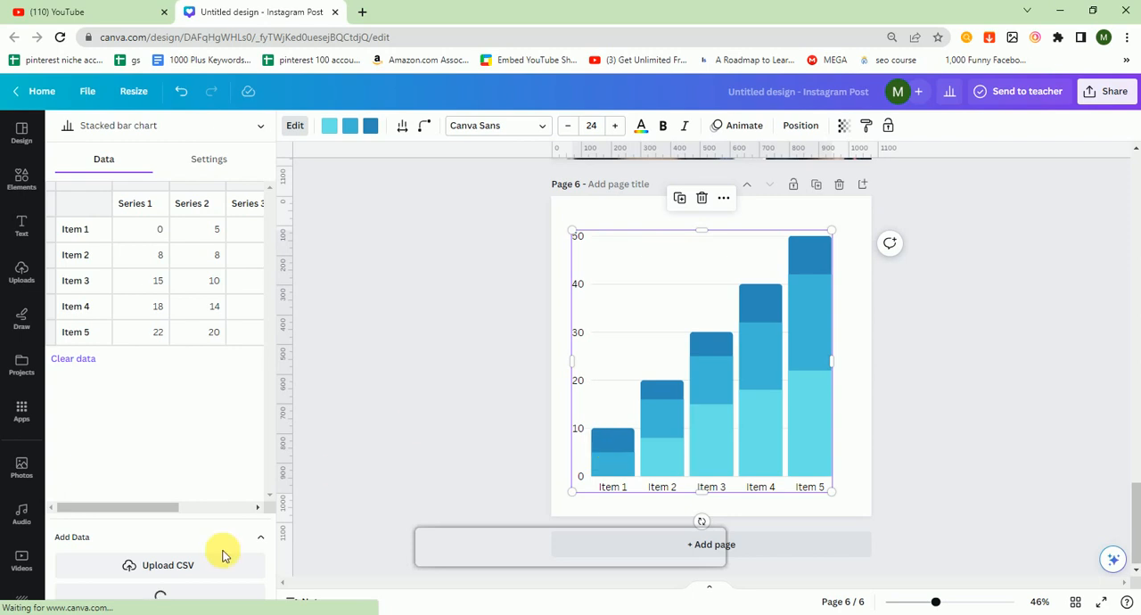
Step: Rename the chart's five item labels in order as June, July, Aug, Sept and Item 5Oct
drag(168, 509, 89, 503)
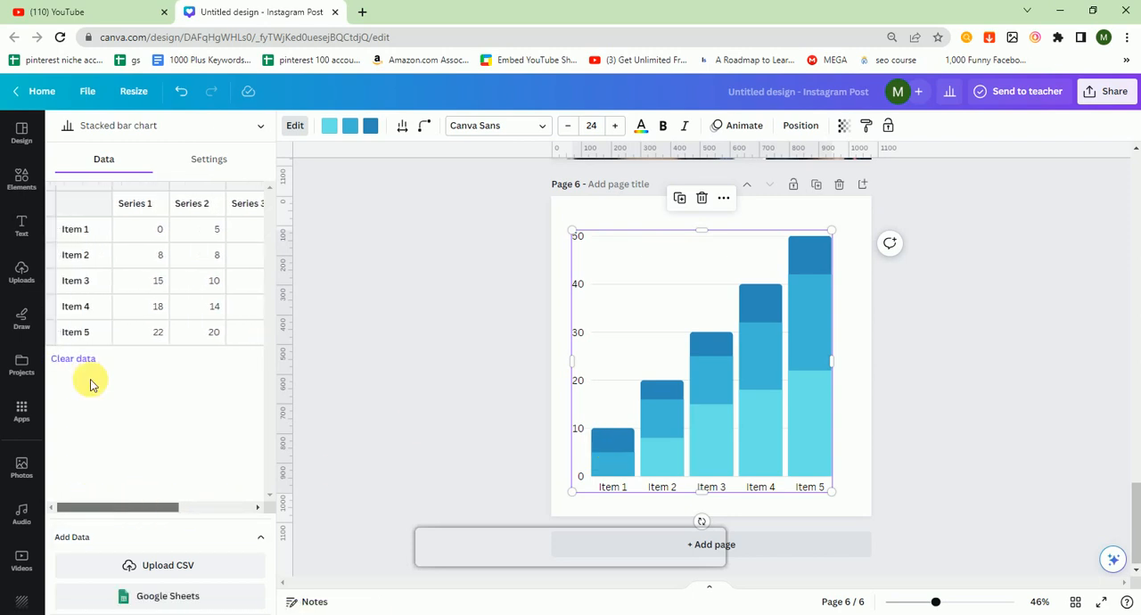
click(91, 232)
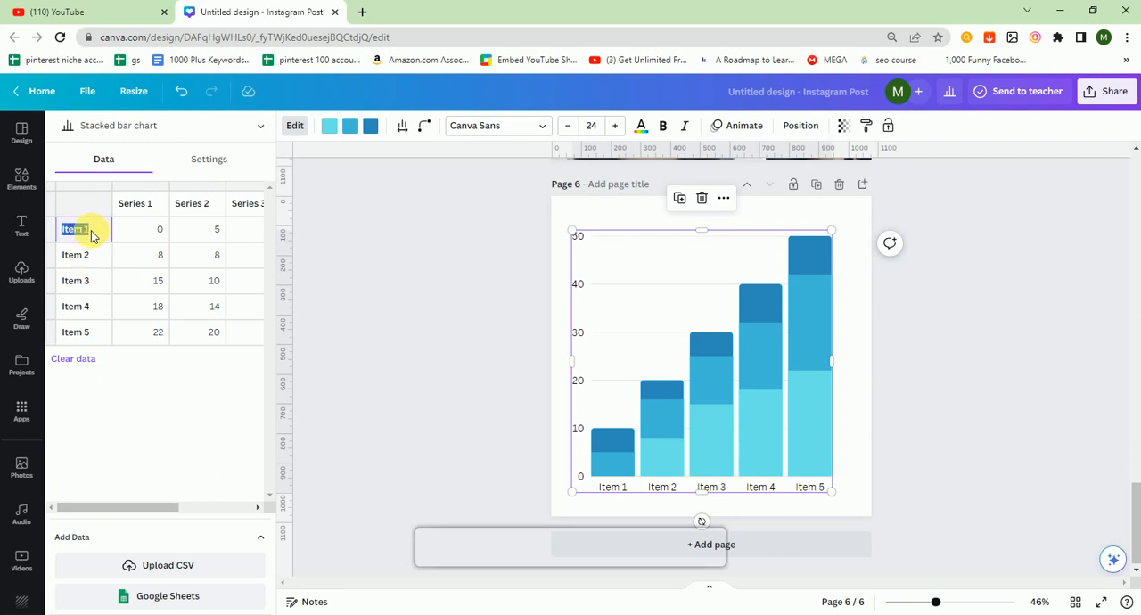
text(June)
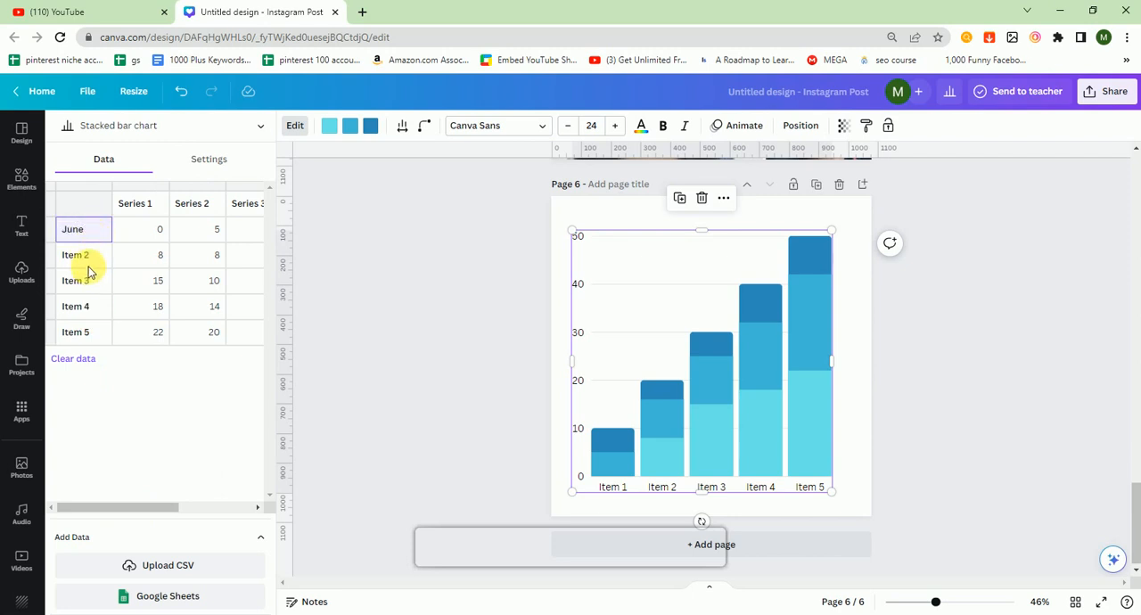
click(76, 255)
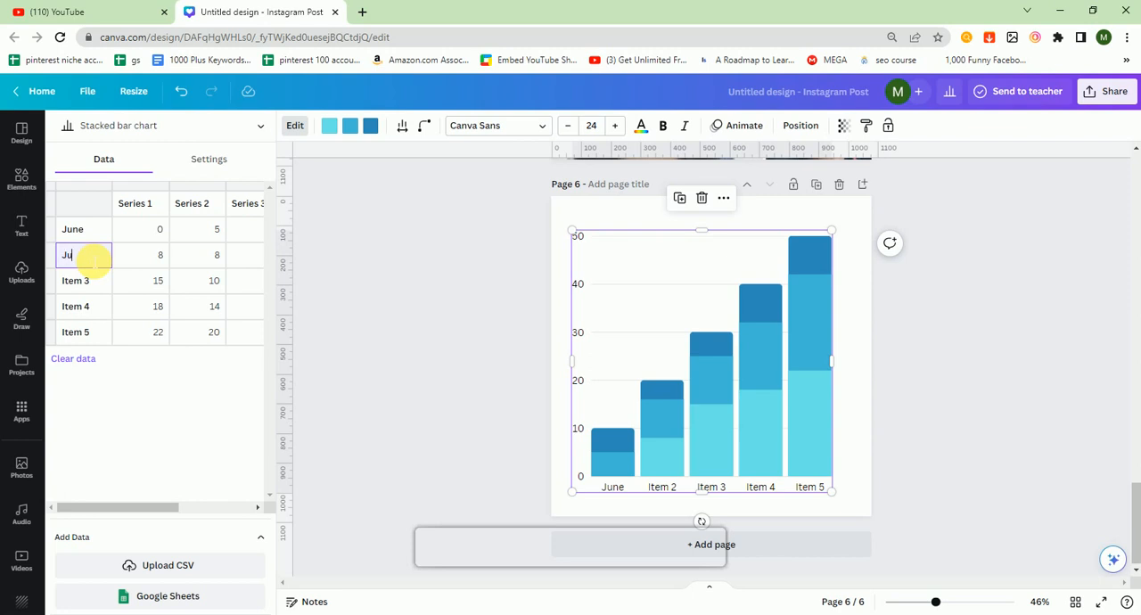
click(82, 282)
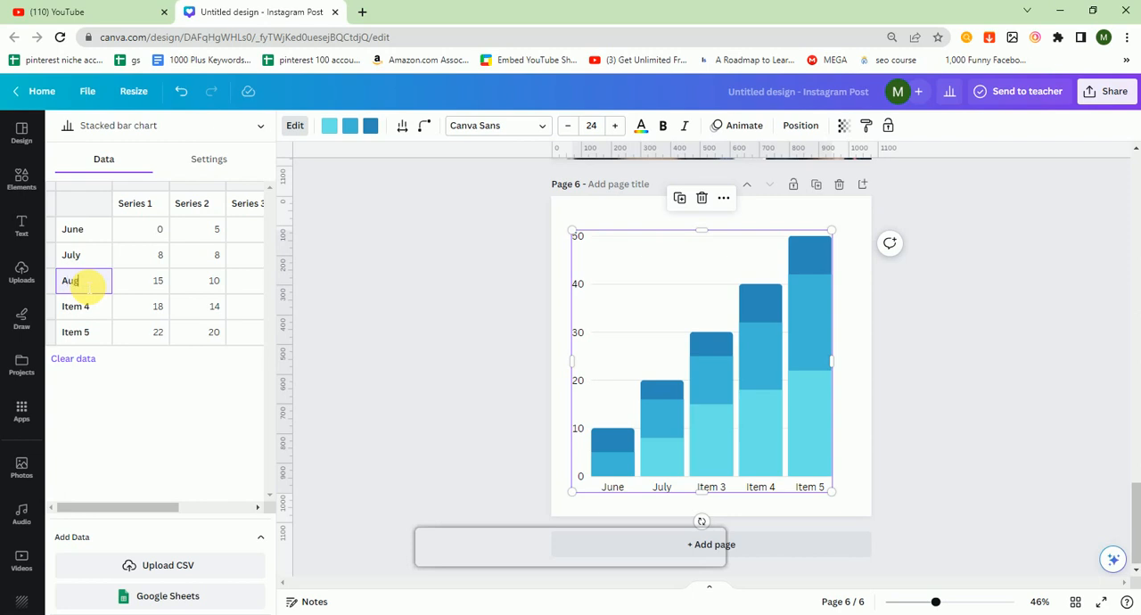
click(84, 308)
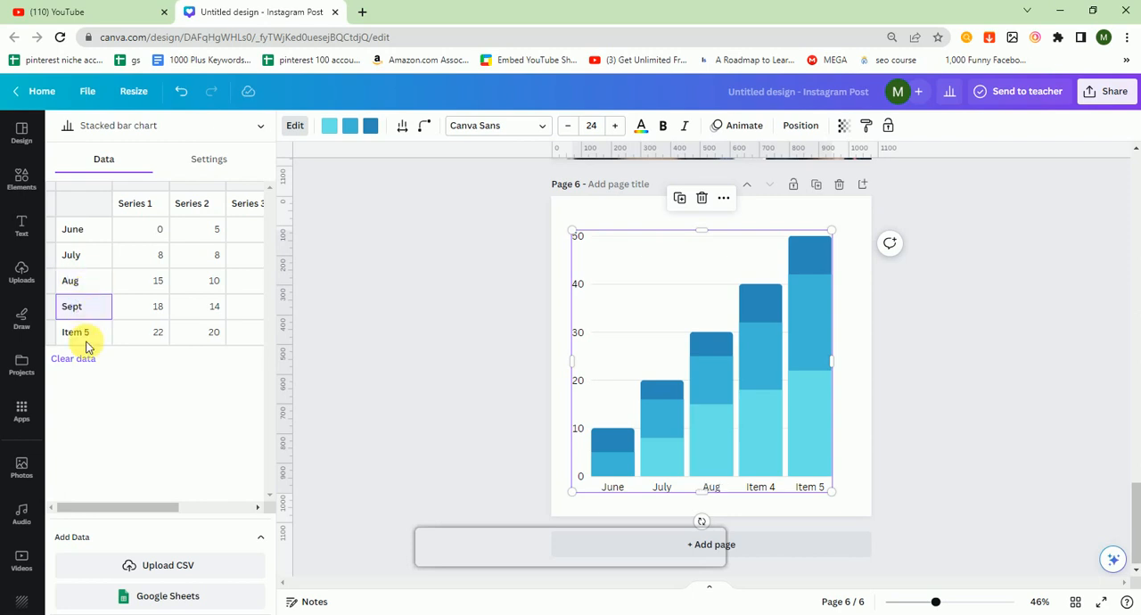
click(87, 337)
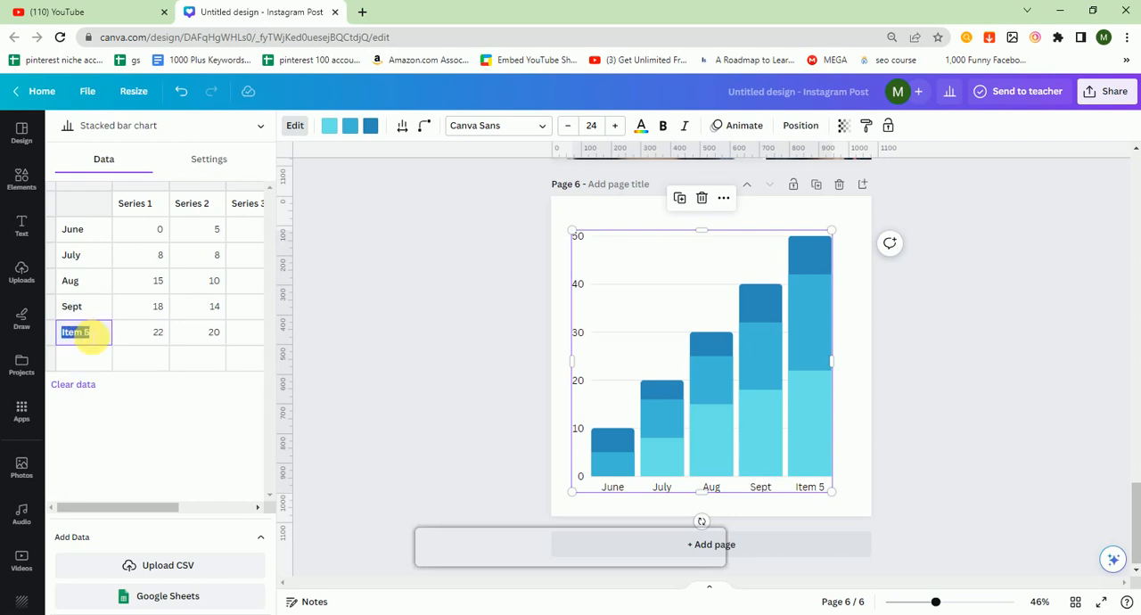
click(156, 438)
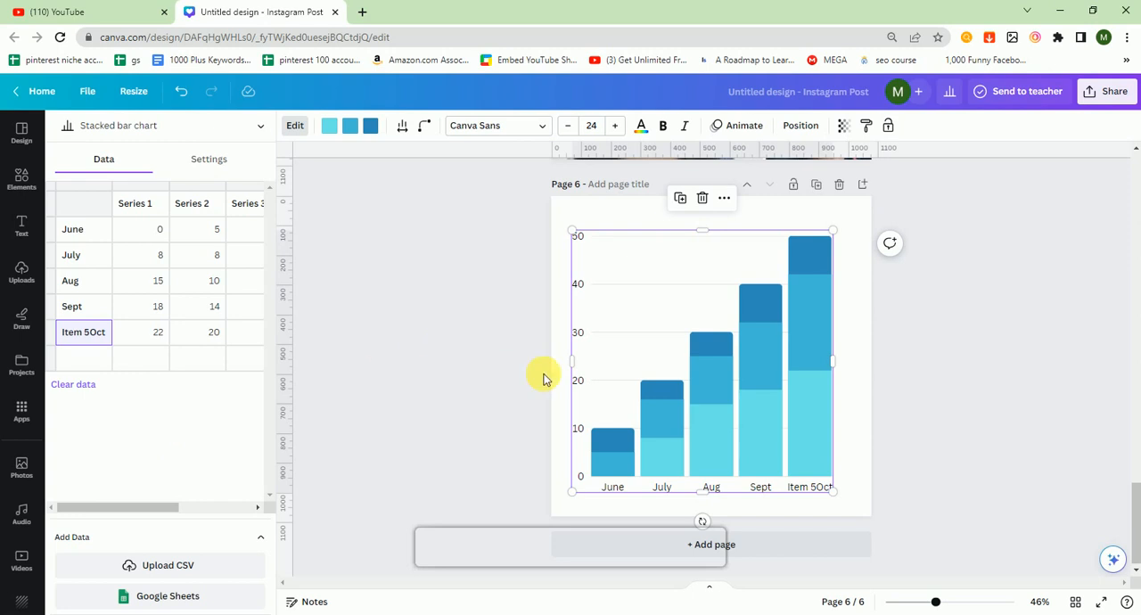
Step: Recolor the chart's dark blue series, at the top of each bar, with the reddish-brown photo color
click(370, 126)
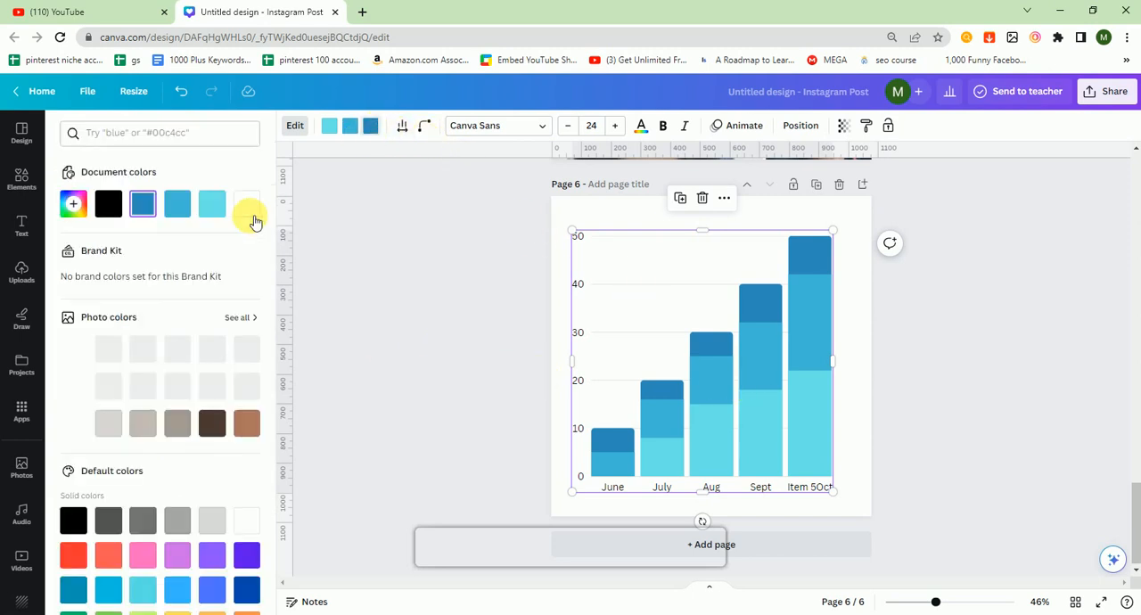
click(247, 424)
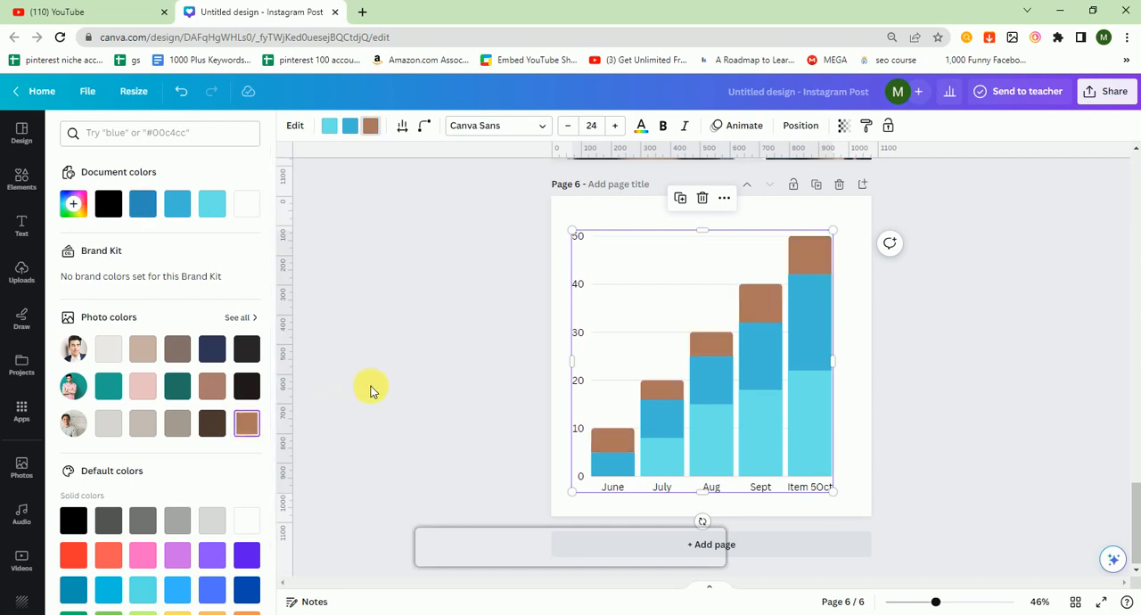
click(731, 370)
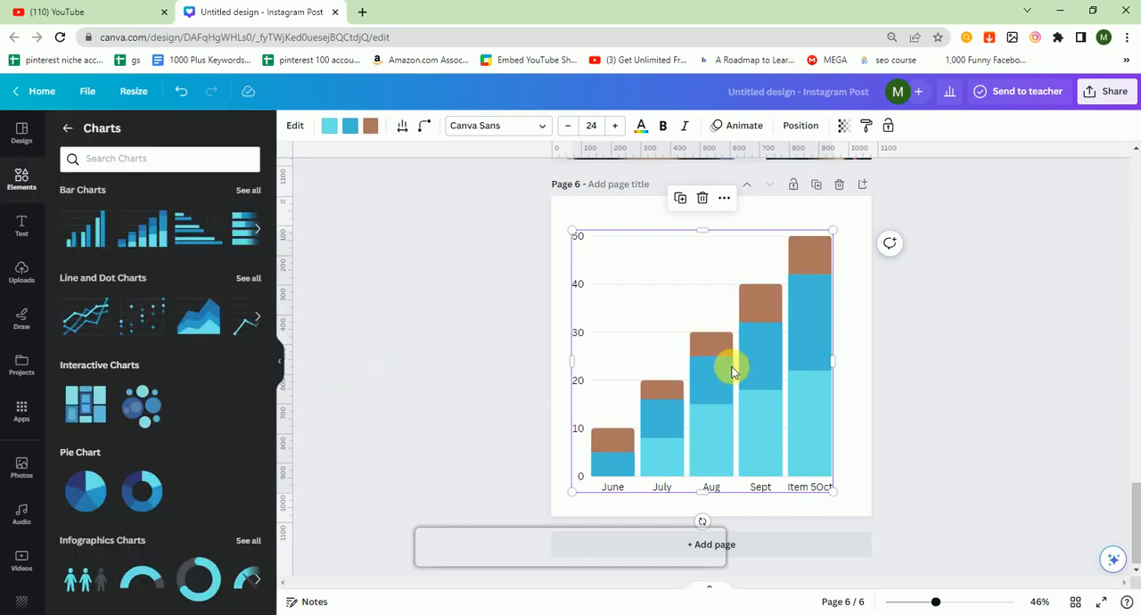
double_click(731, 370)
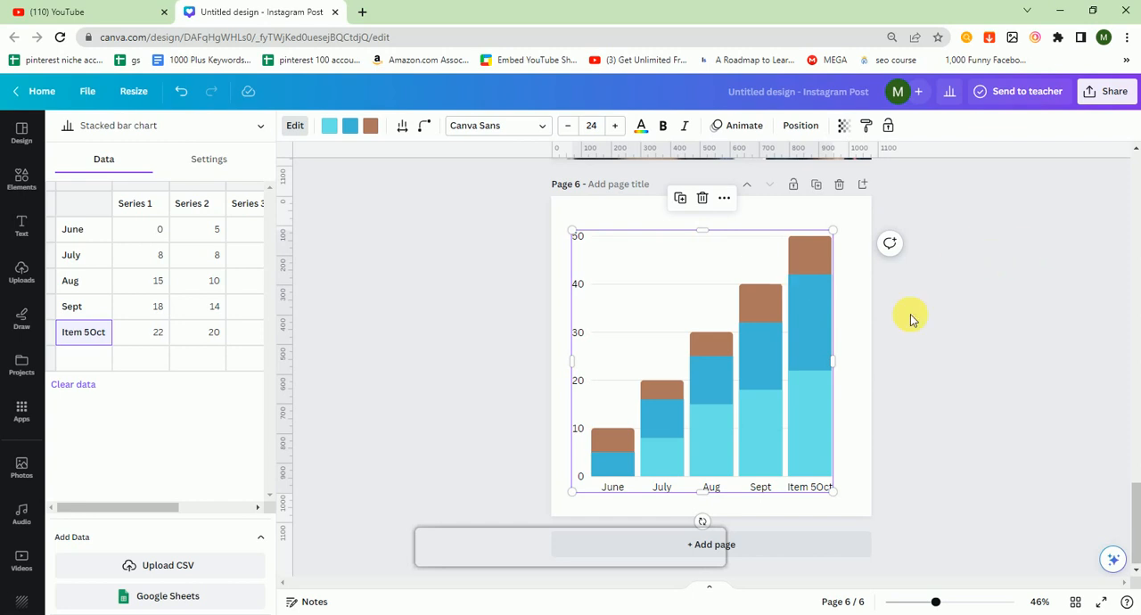
click(1136, 450)
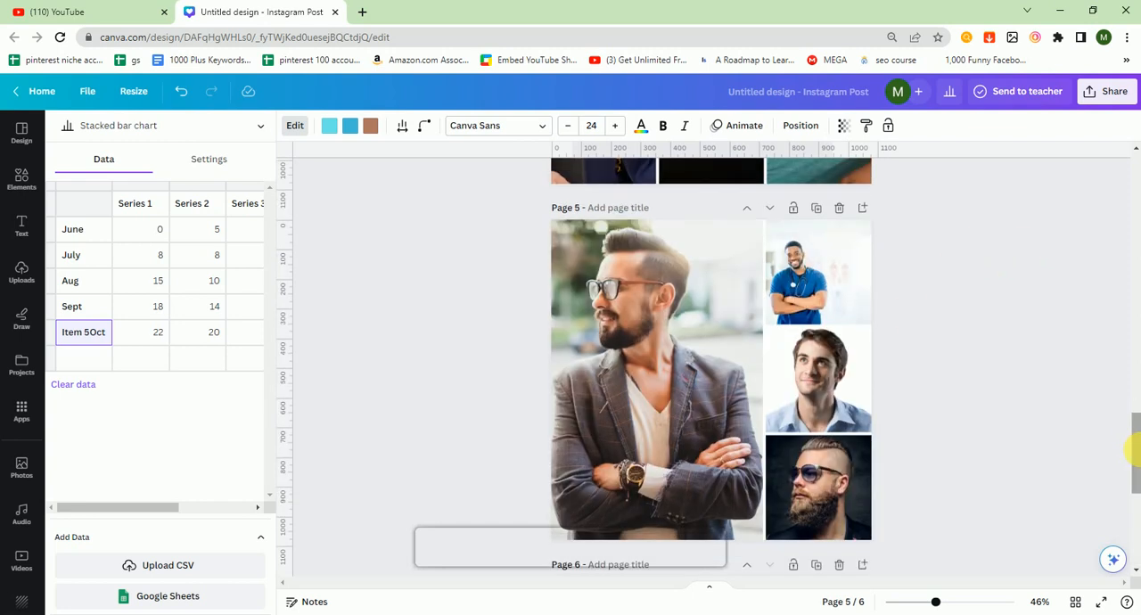